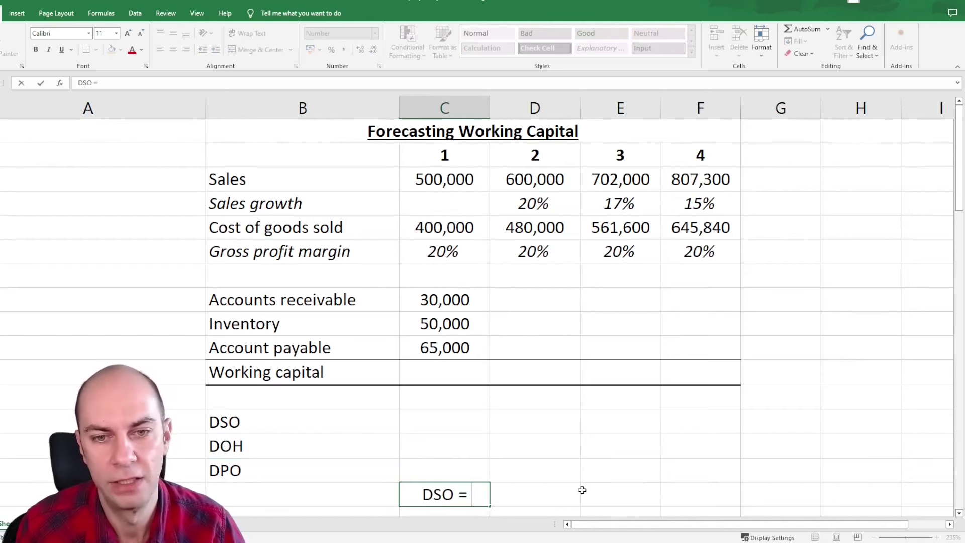
Step: Complete the note in the cell below the DPO row of column C as "DSO = AR / S * 365"
type("AR")
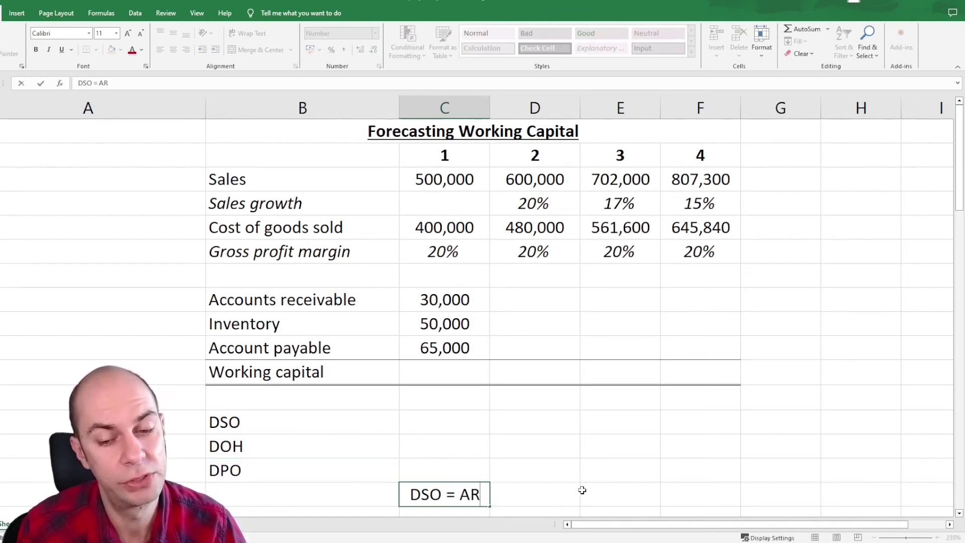
type(" /")
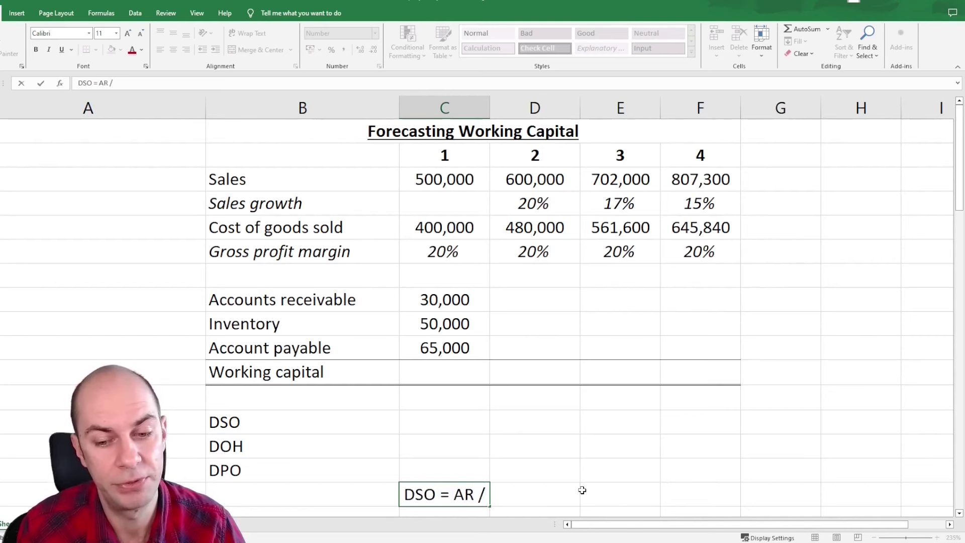
type(" S *")
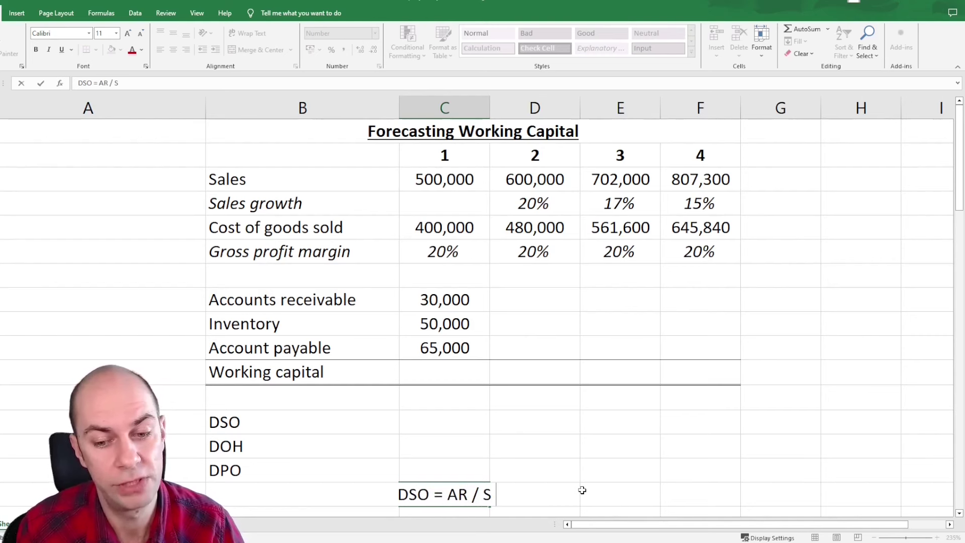
type(" 365")
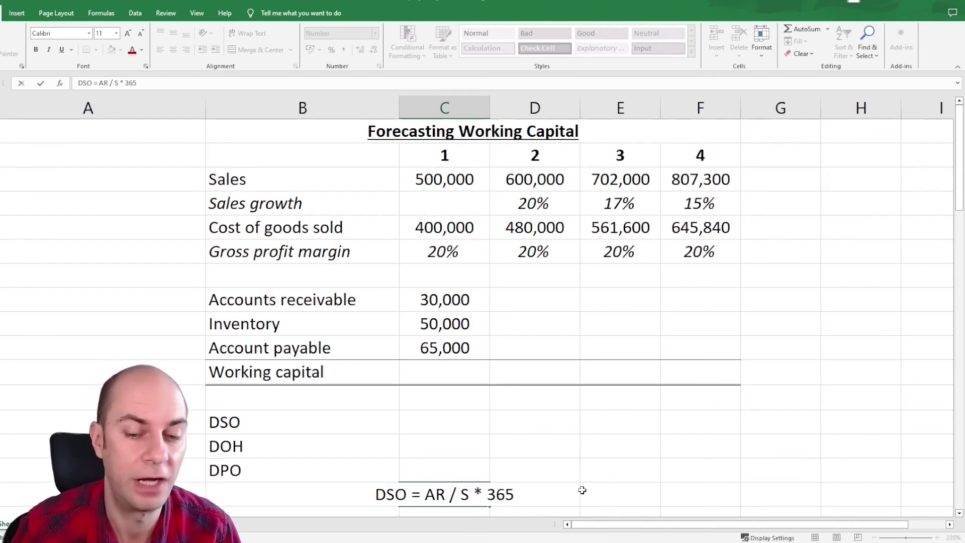
key("ctrl+Return")
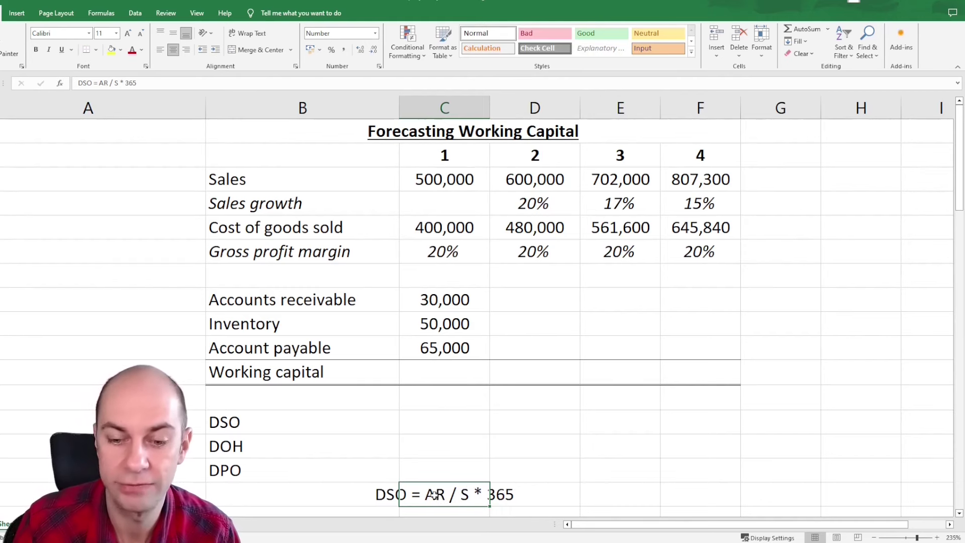
Step: Enter the note "DOH = Inv / COGS * 365" in the cell directly below the DSO formula note
scroll(436, 496, "down", 1)
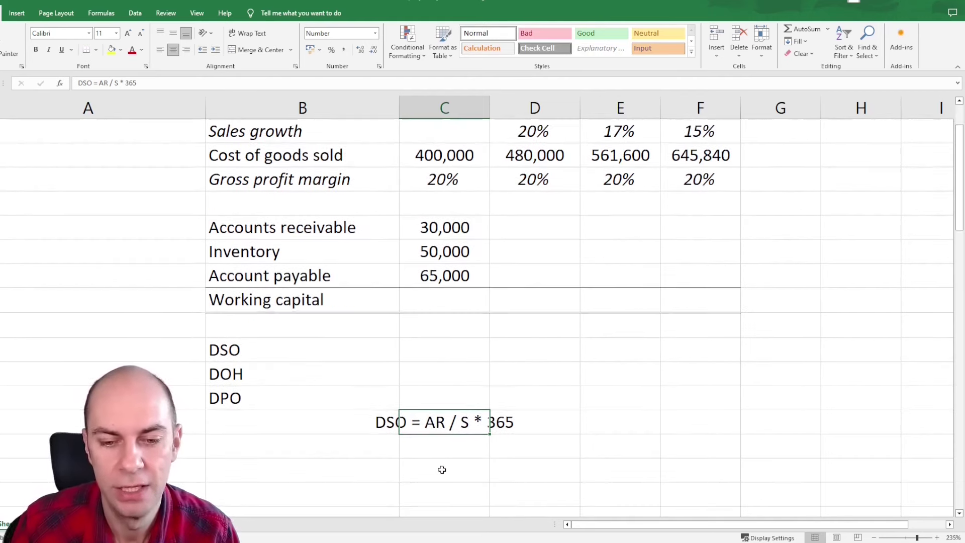
left_click(441, 450)
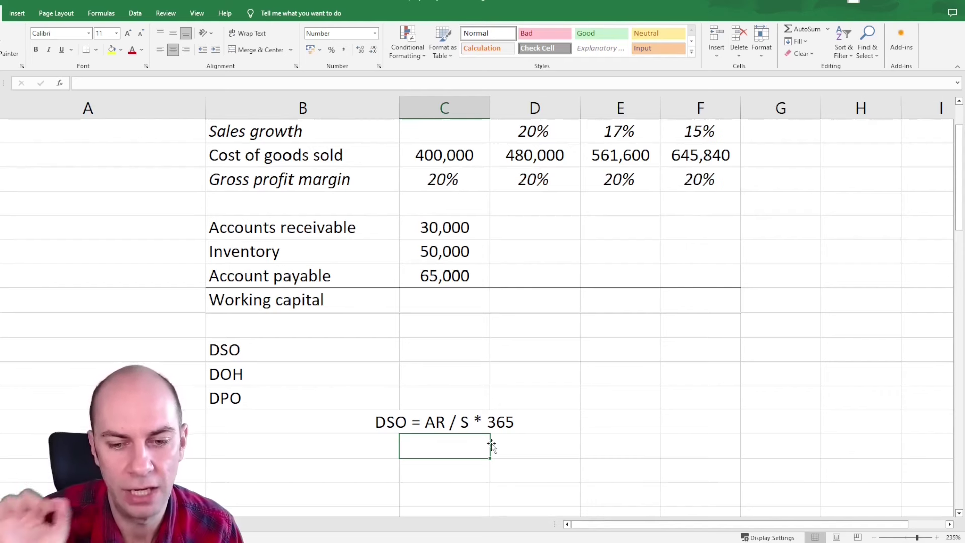
type("DOH")
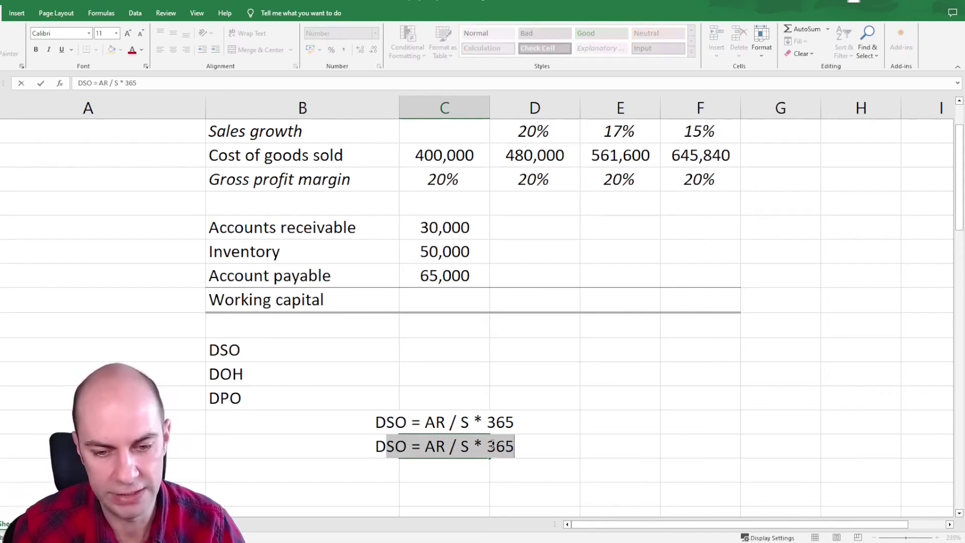
type(" = ")
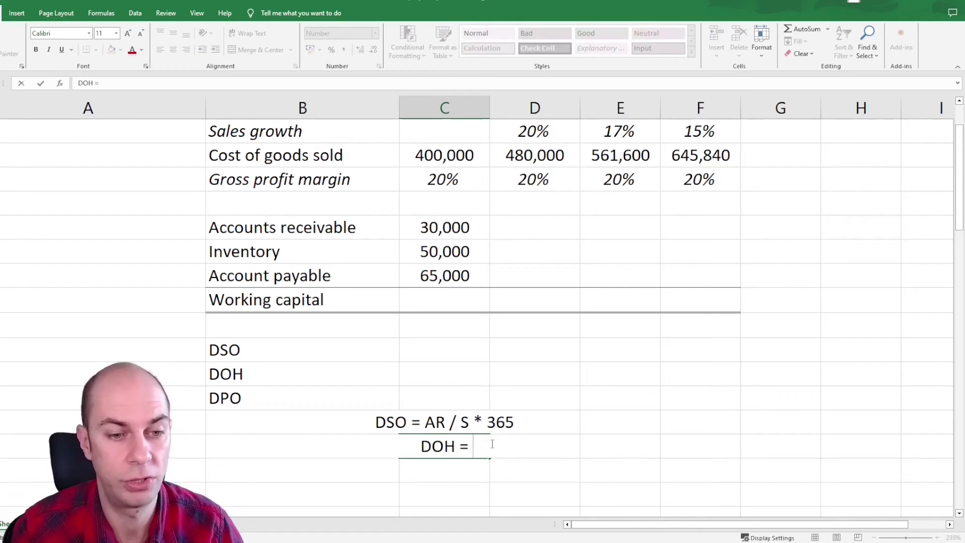
type("I")
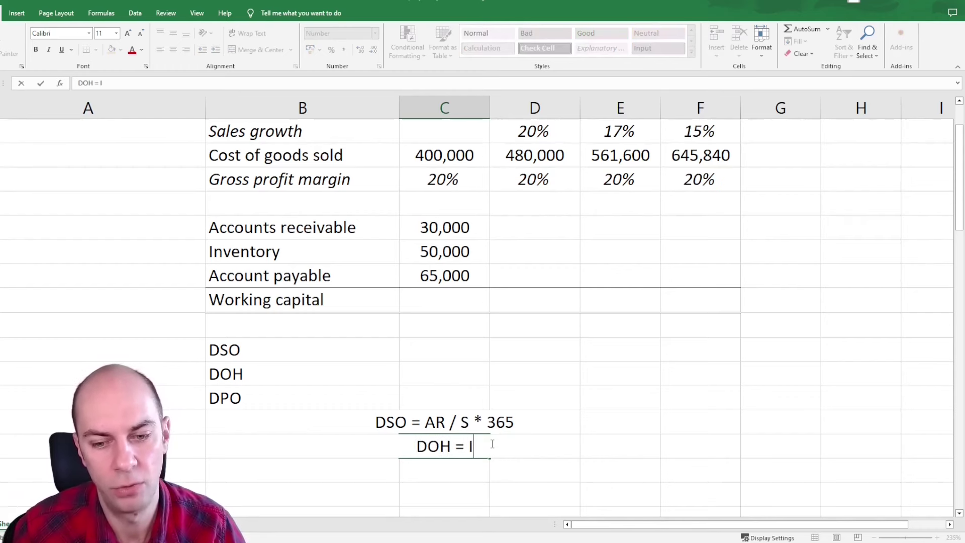
type("nv /")
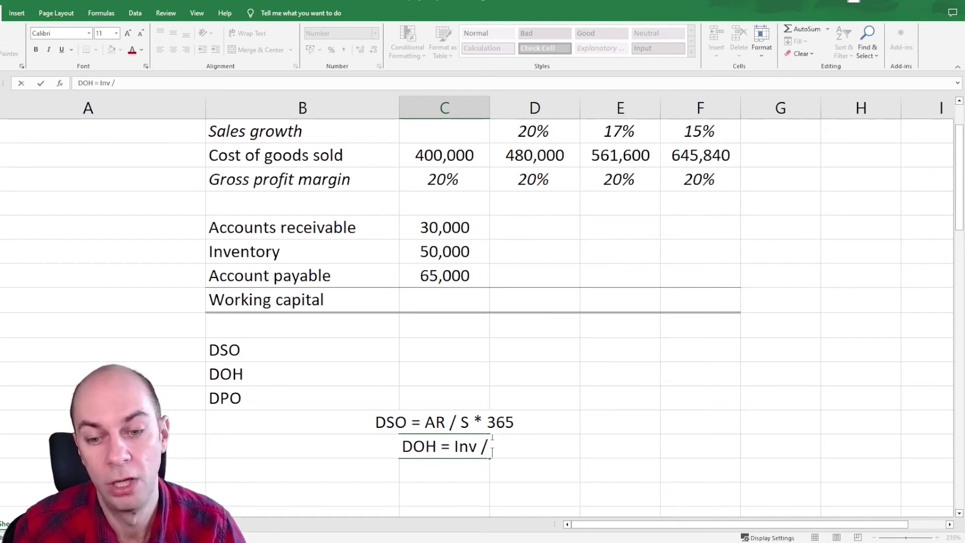
type(" COGS")
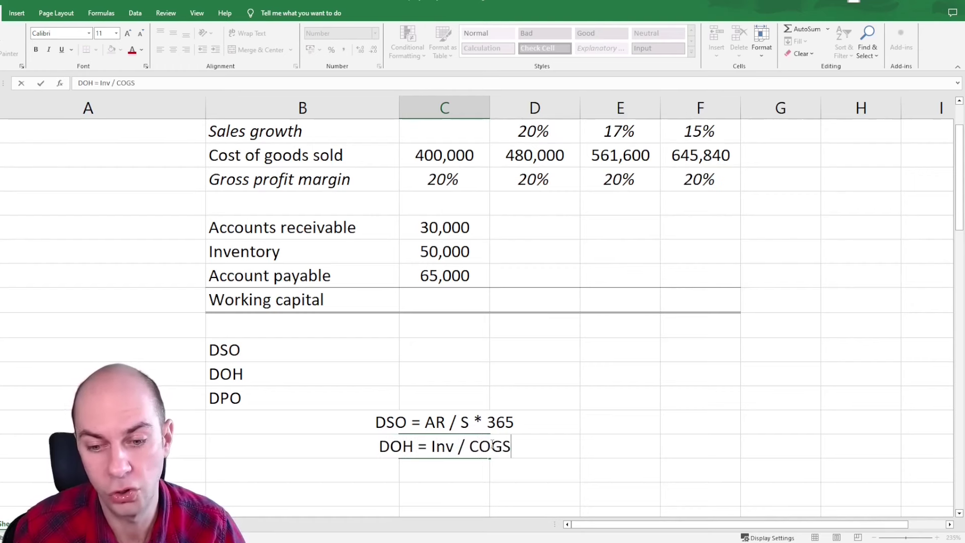
type(" * 365")
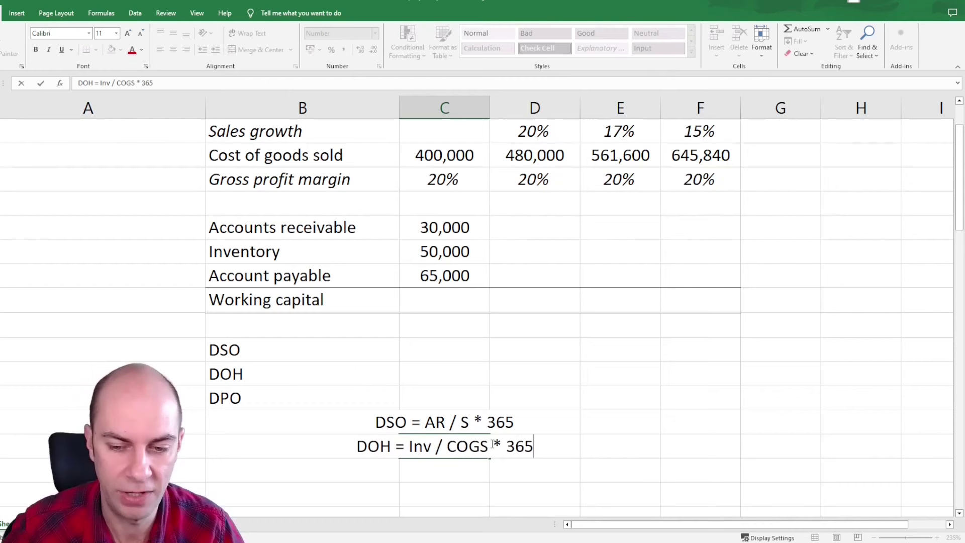
key("ctrl+Return")
key("Return")
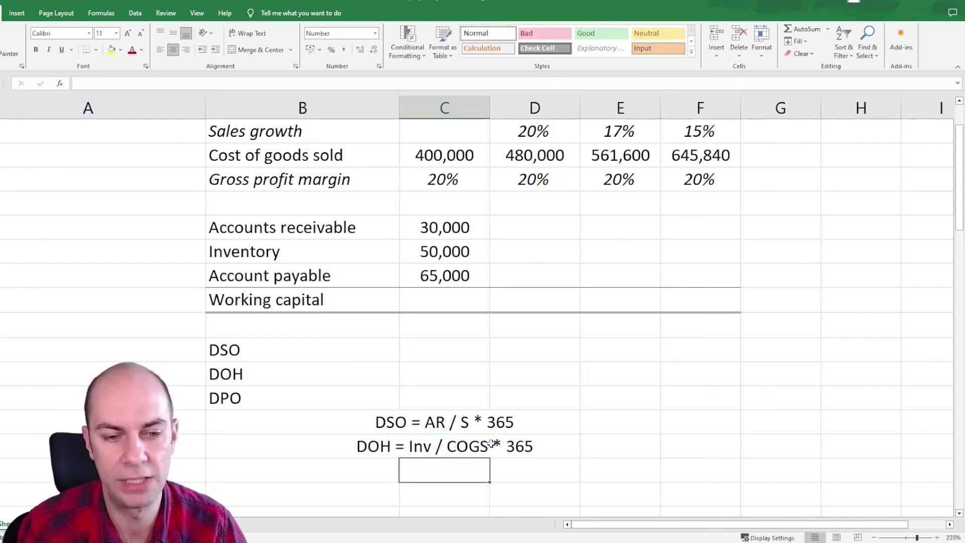
Step: Enter the note "DPO = AP / COGS * 365" in the cell below the DOH formula note
type("DPO = ")
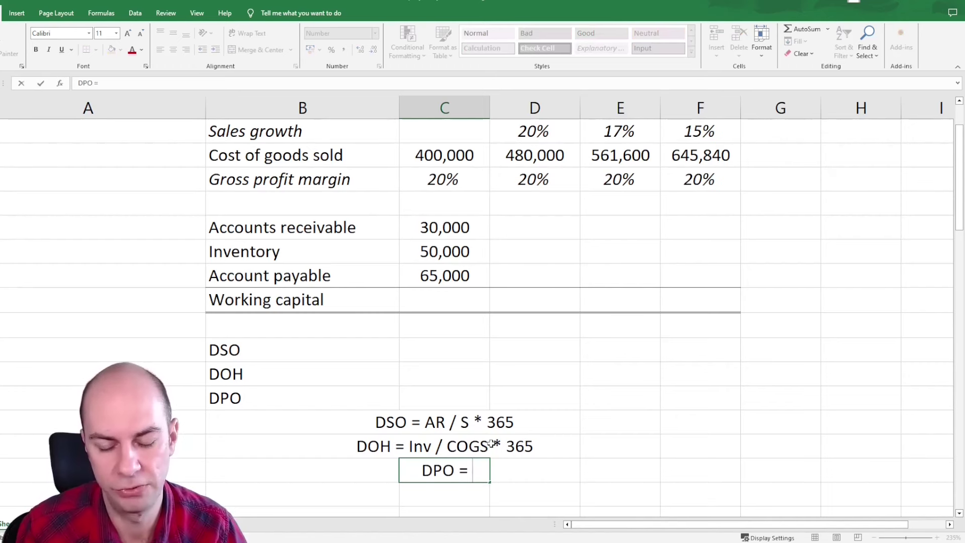
type("AP / C")
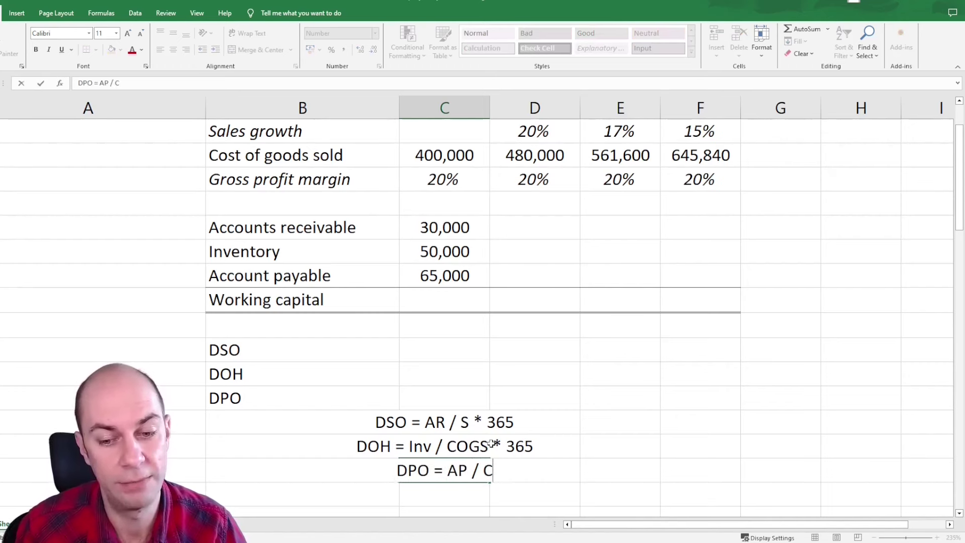
type("OGS ")
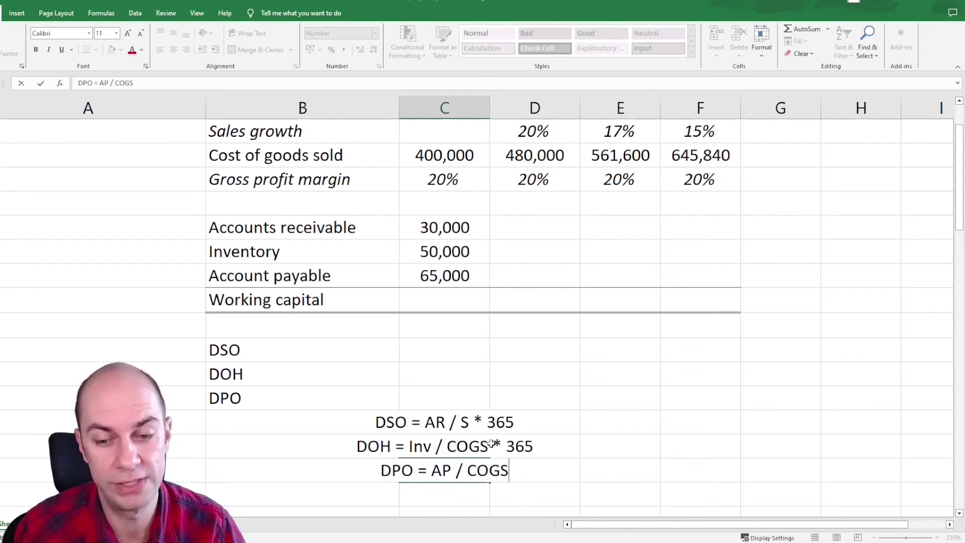
type("*")
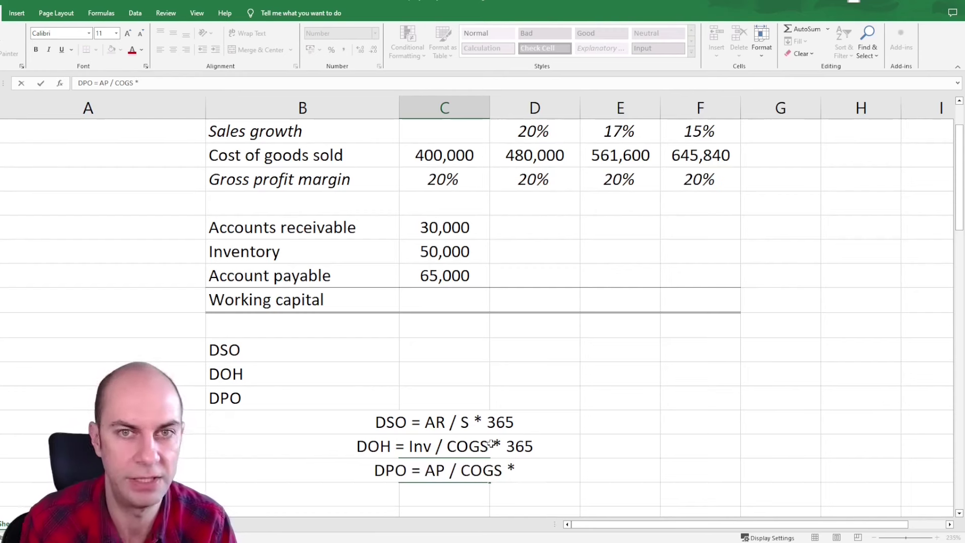
type(" 365")
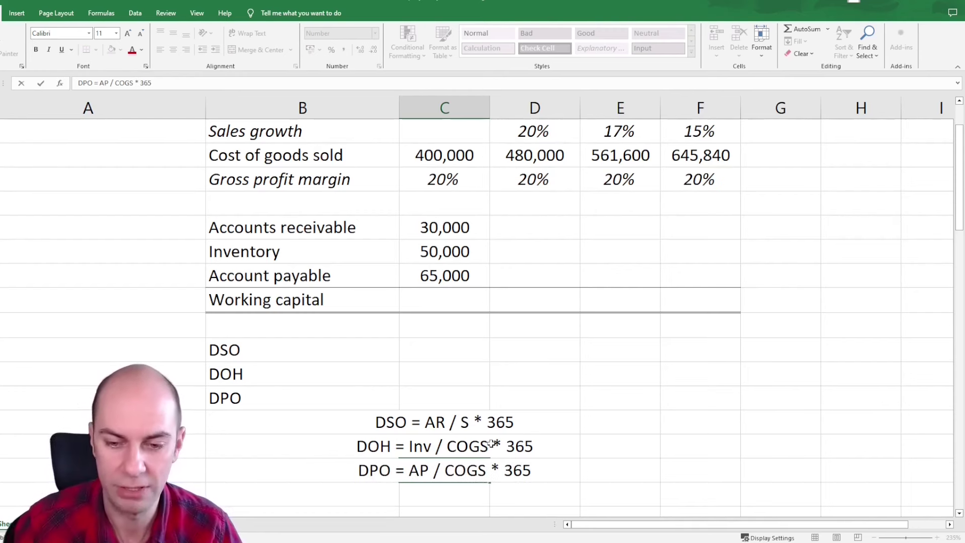
key("ctrl+Return")
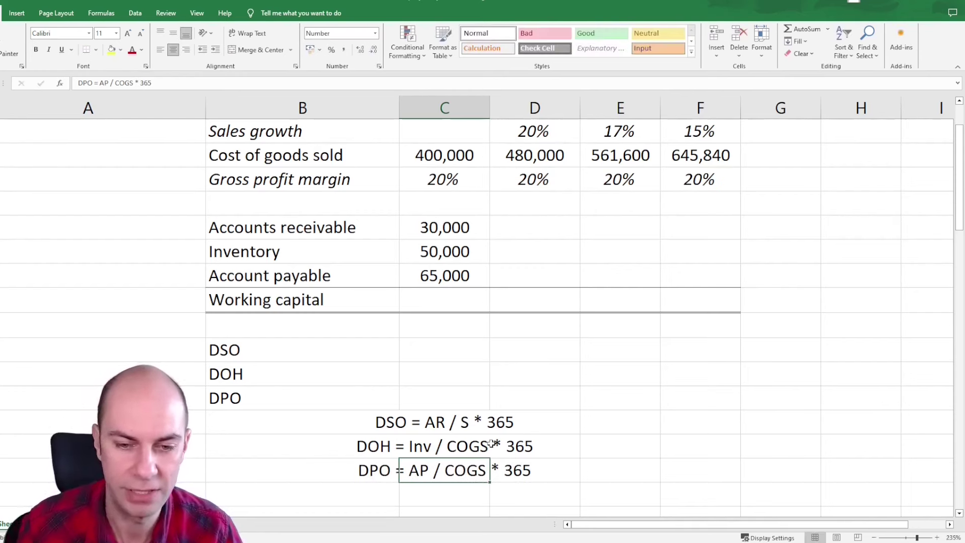
Step: Calculate year 1 DSO in C13 from accounts receivable and sales with the formula =C8/C3*365
scroll(460, 362, "up", 1)
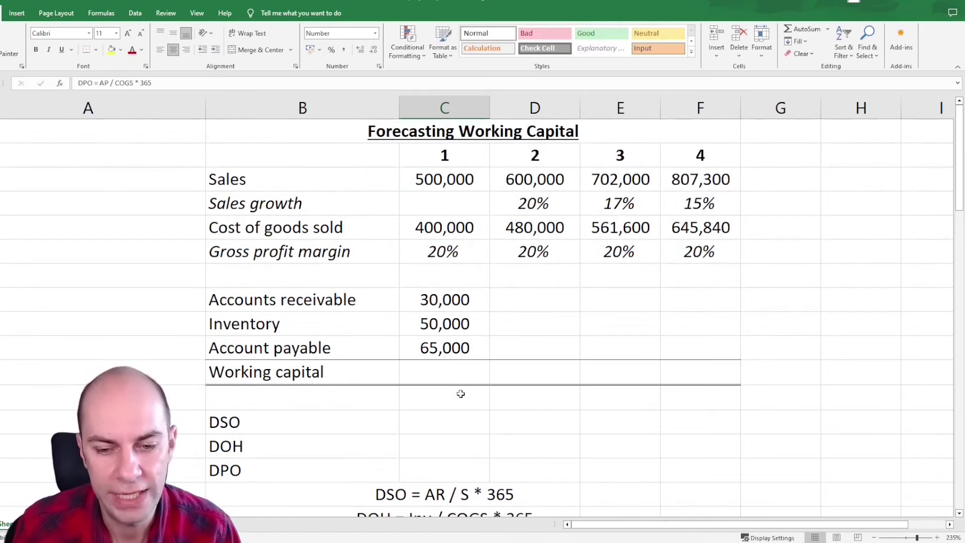
left_click(444, 421)
type("=")
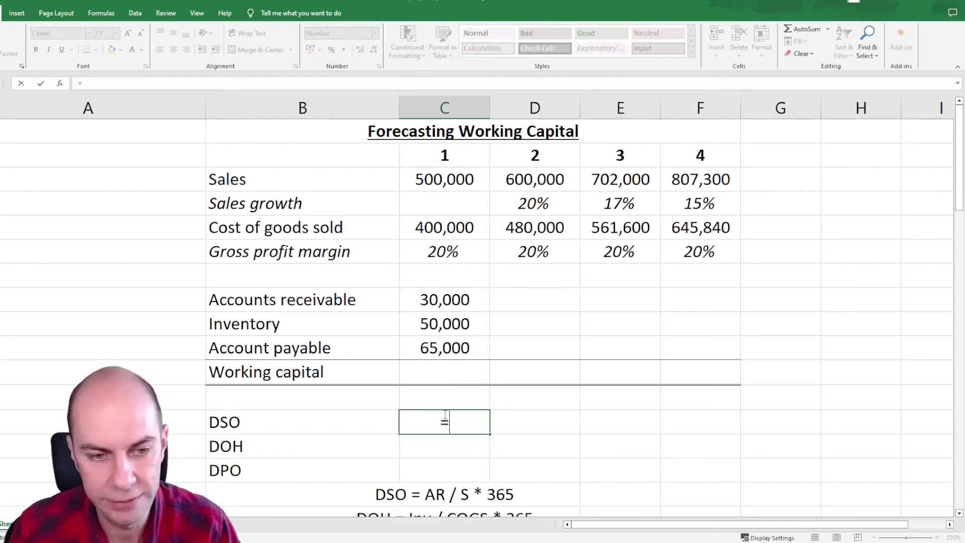
left_click(442, 300)
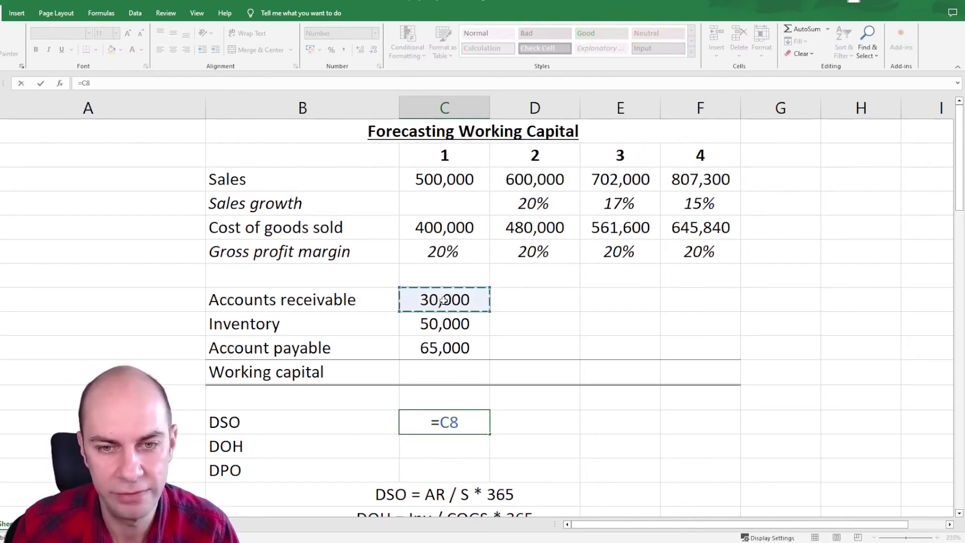
type("/")
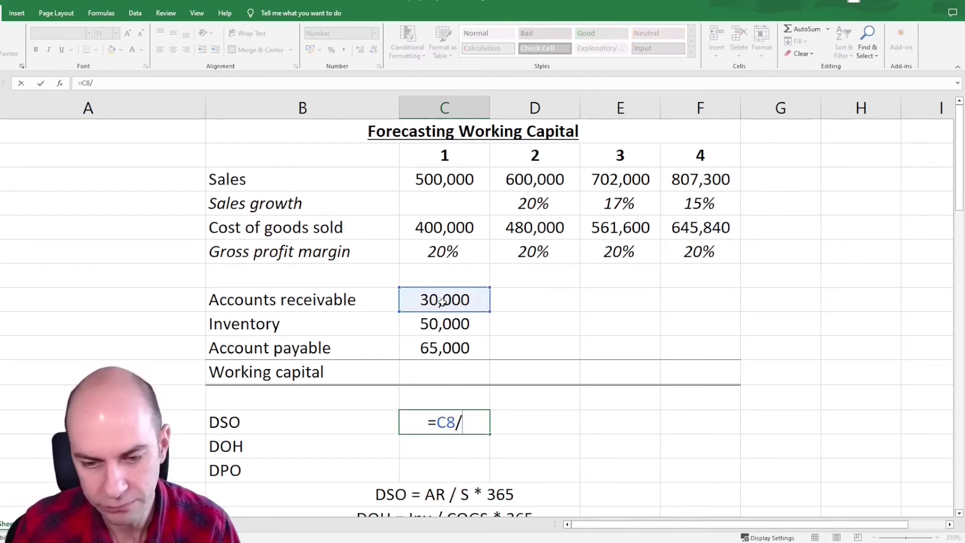
left_click(437, 179)
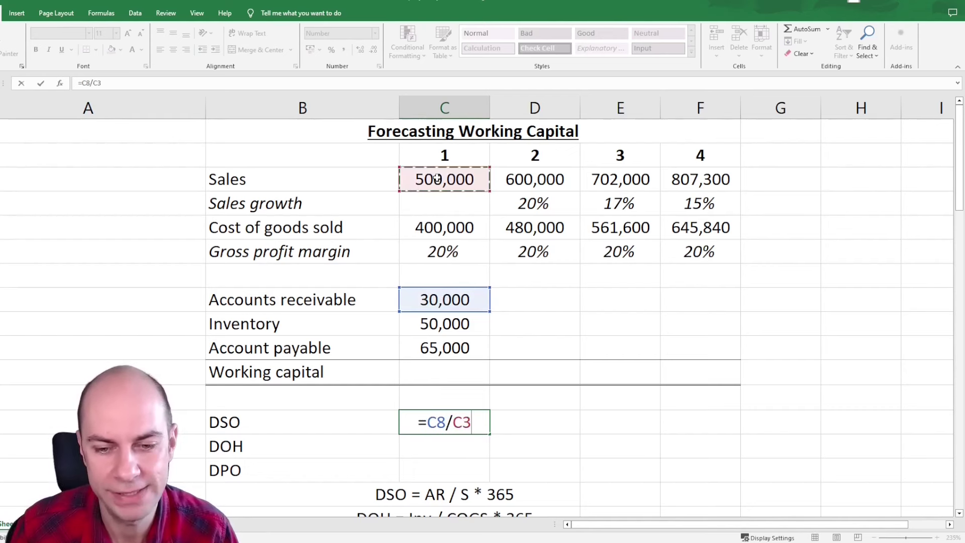
type("*365")
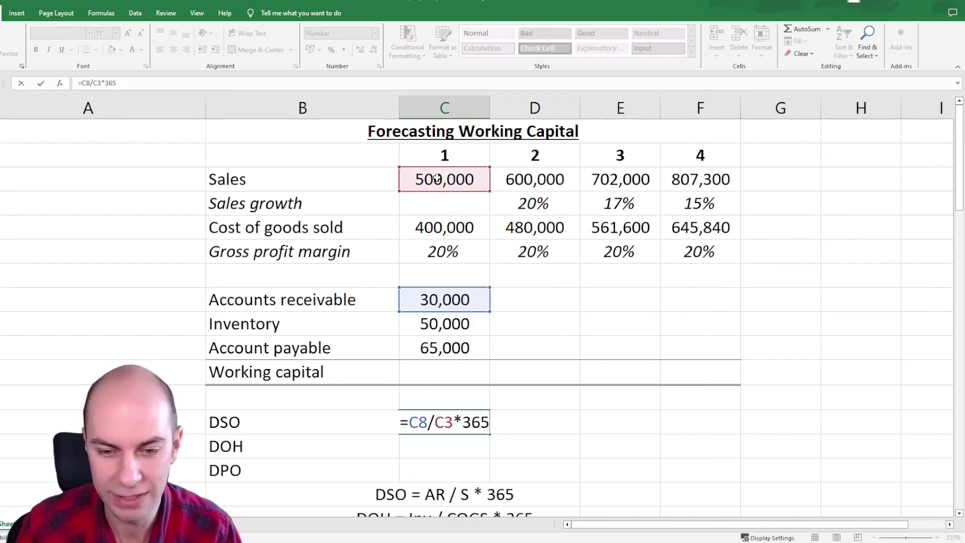
key("Return")
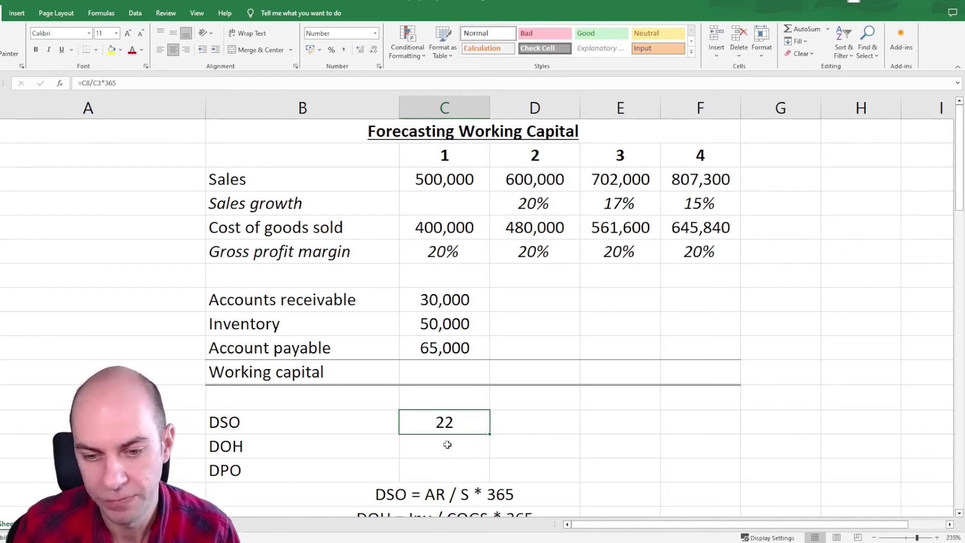
Step: Calculate year 1 DOH in C14 from inventory and cost of goods sold with the formula =C9/C5*365
left_click(447, 445)
type("=")
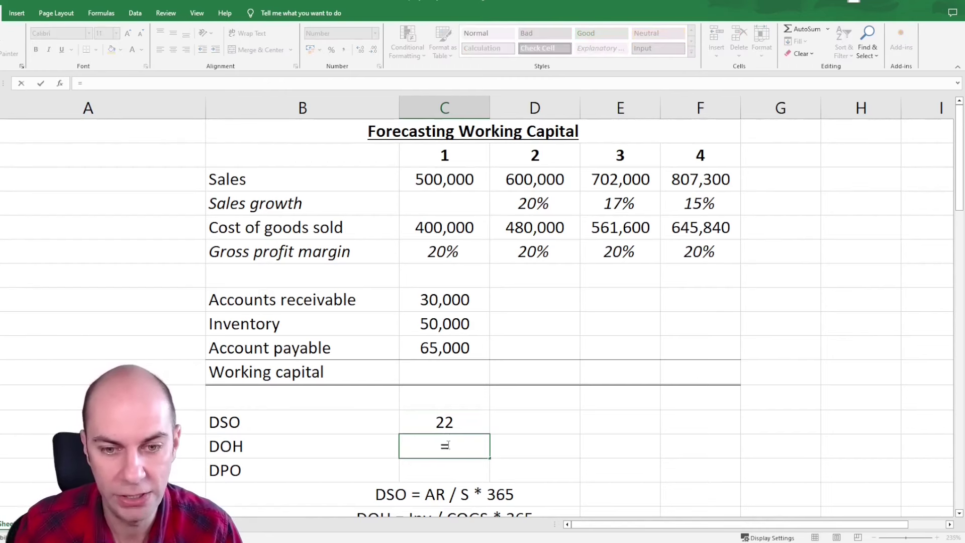
left_click(446, 323)
type("/")
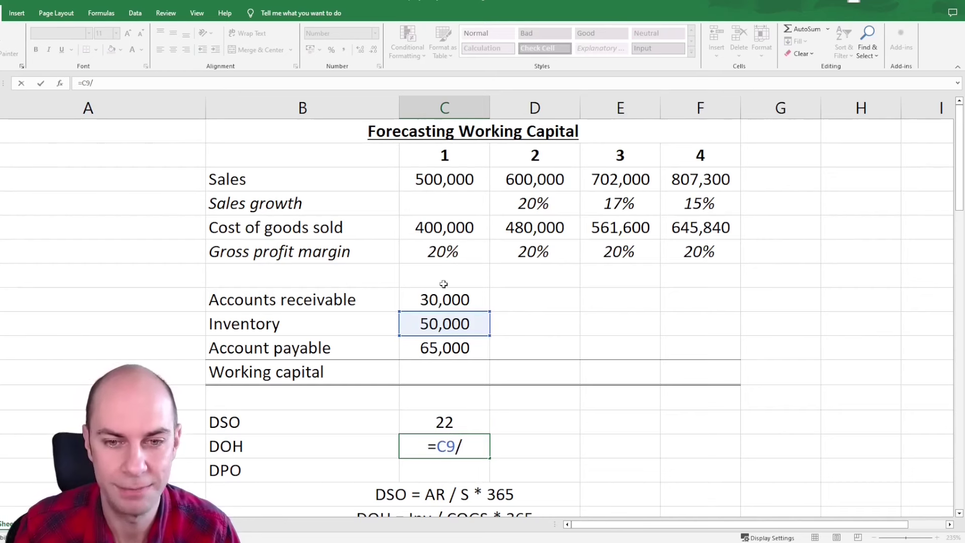
left_click(443, 226)
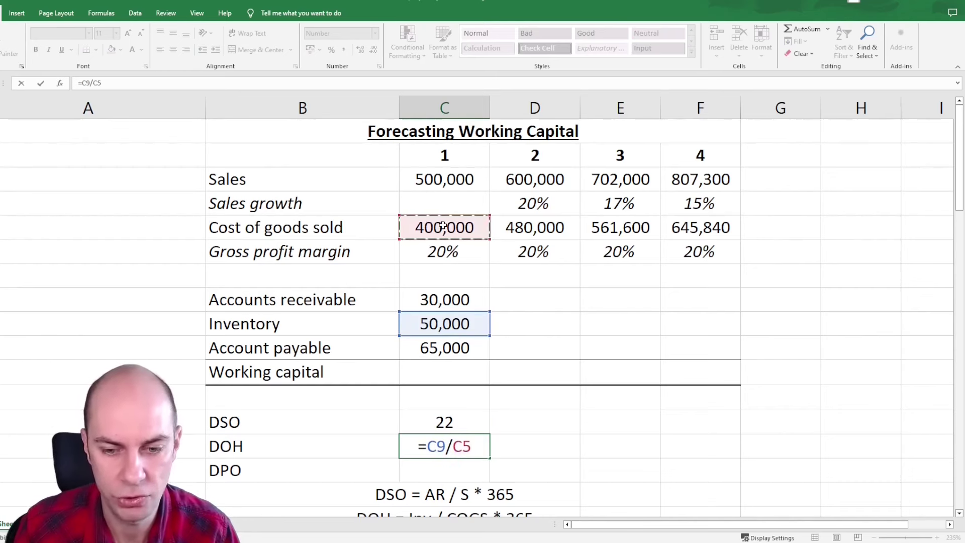
type("*365")
key("ctrl+Return")
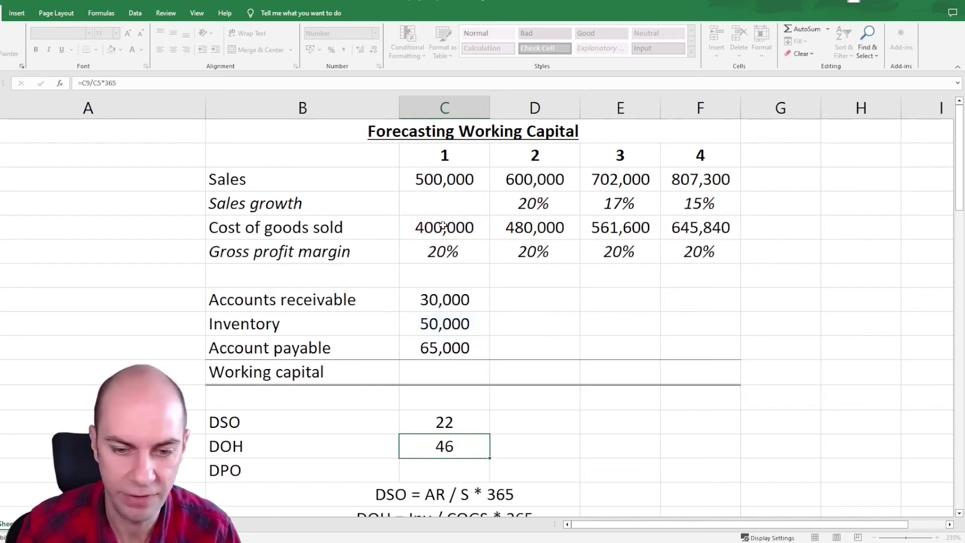
Step: Calculate year 1 DPO in C15 from accounts payable and cost of goods sold with the formula =C10/C5*365
left_click(458, 472)
type("=")
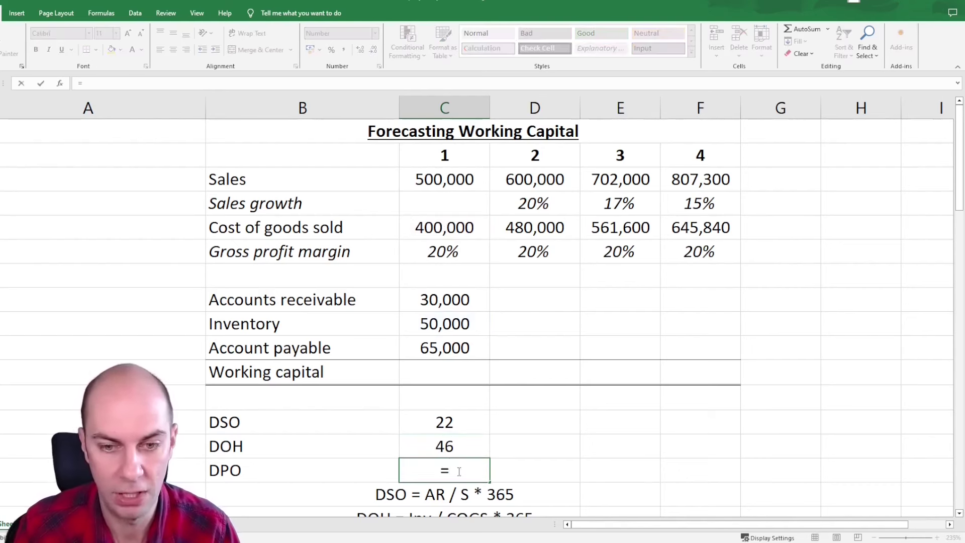
left_click(445, 352)
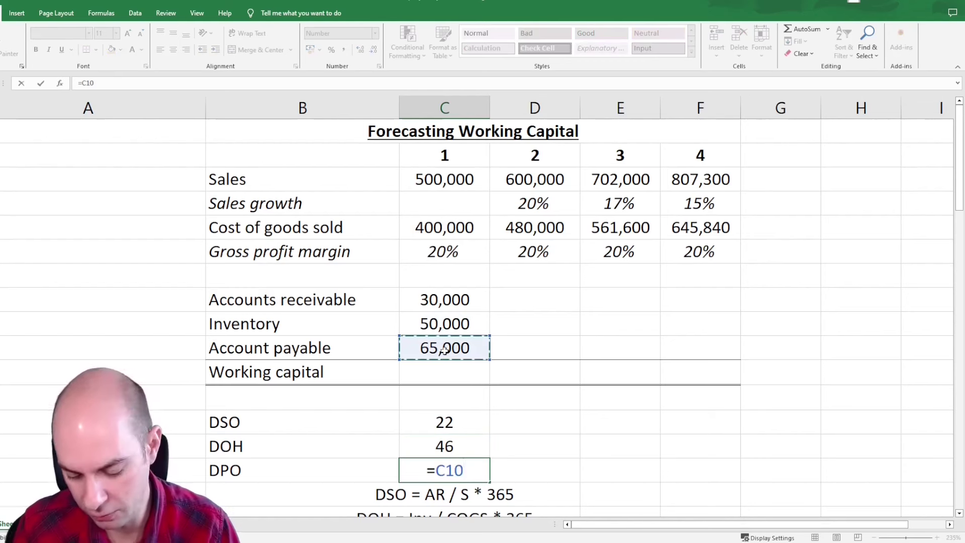
type("/")
left_click(441, 229)
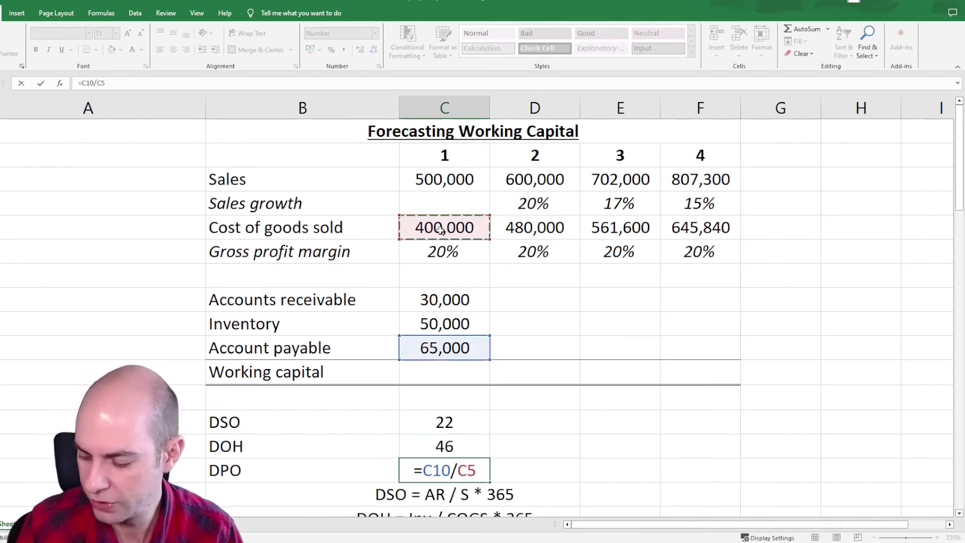
type("*365")
key("ctrl+Return")
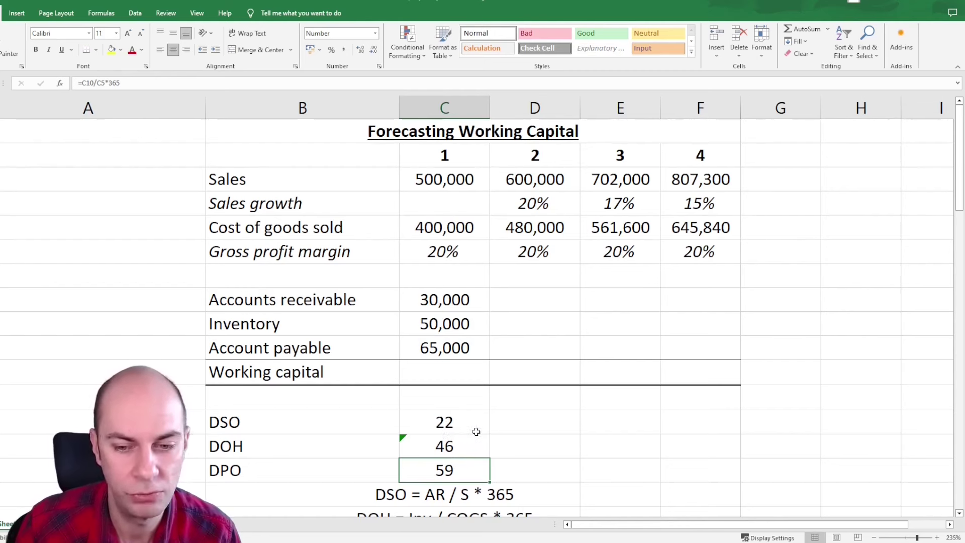
Step: Carry the year 1 DSO forward in D13 with =C13 and fill the formula across D13:F15 for all three ratios
left_click(514, 424)
type("=")
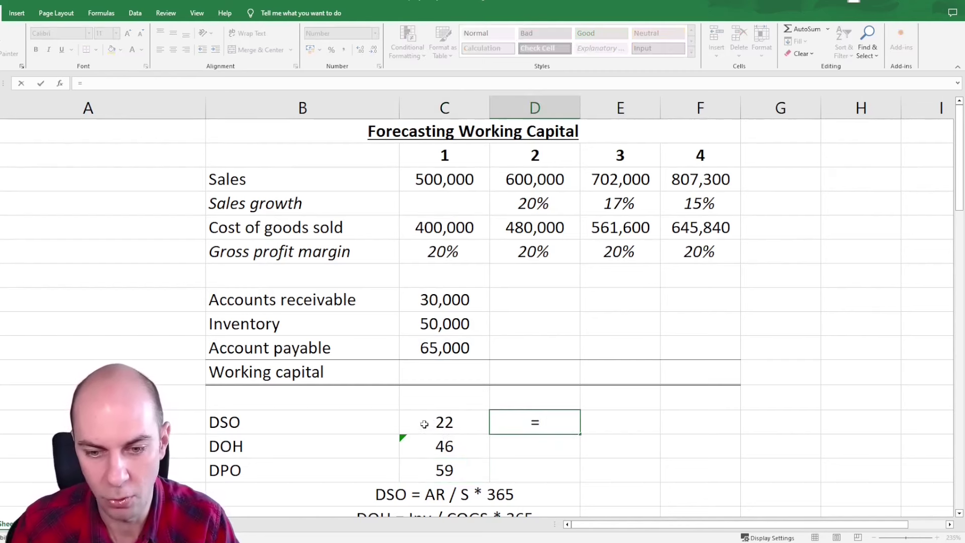
left_click(424, 424)
key("ctrl+Return")
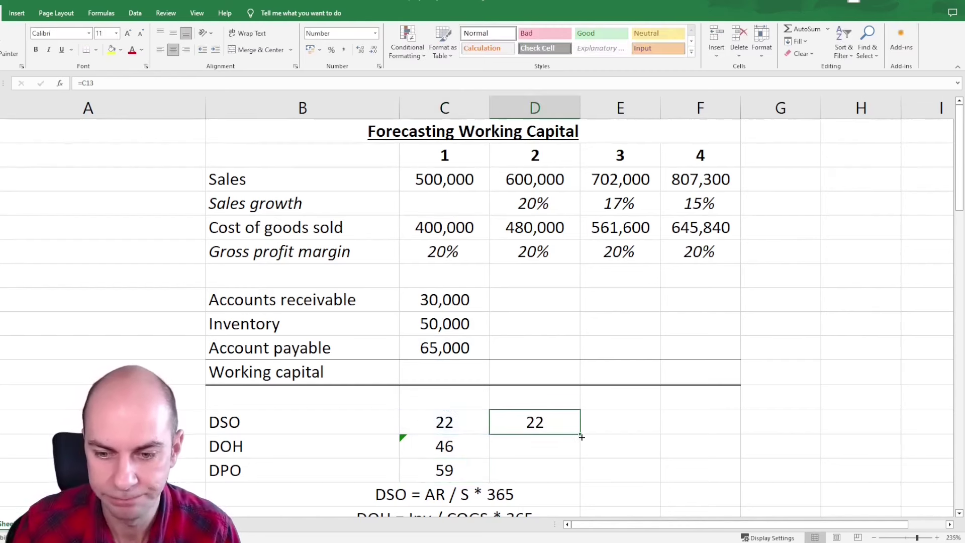
left_click_drag(581, 437, 708, 483)
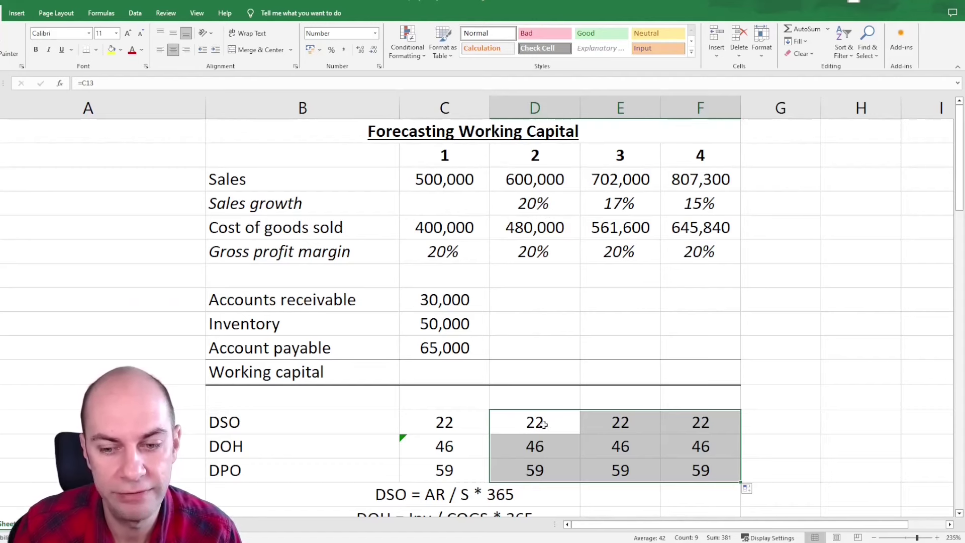
Step: Enter the note "AR = DSO * S / 365" in the cell below the DPO formula note
scroll(542, 431, "down", 2)
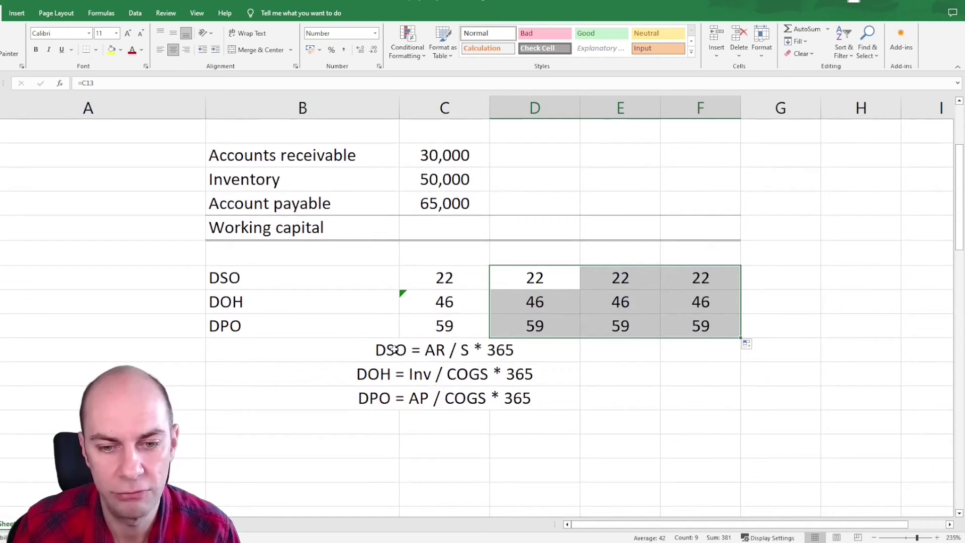
left_click(415, 427)
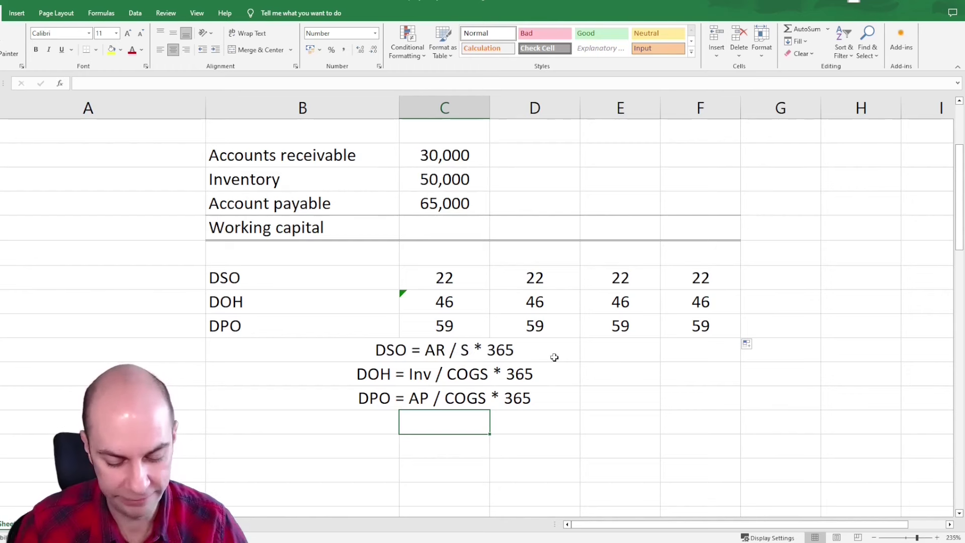
type("AR = ")
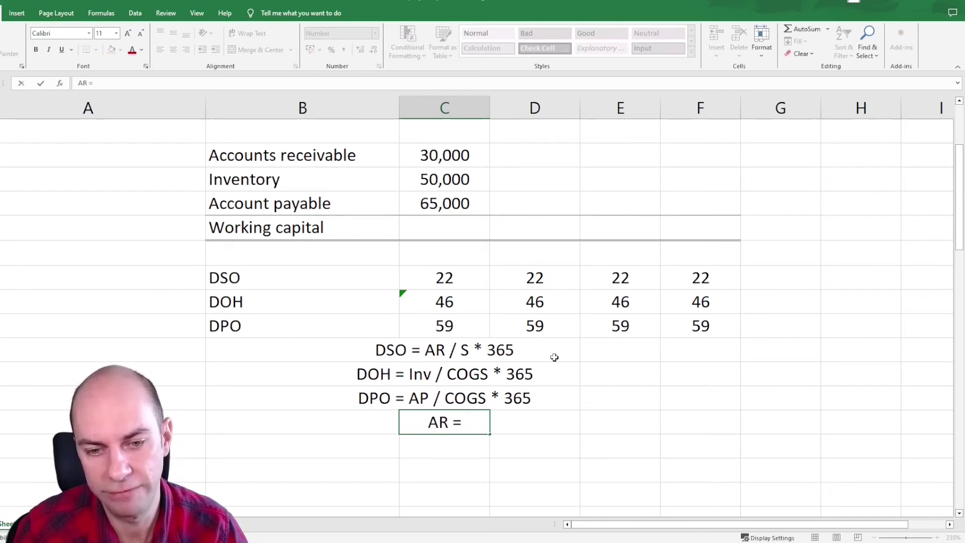
type("DSO *")
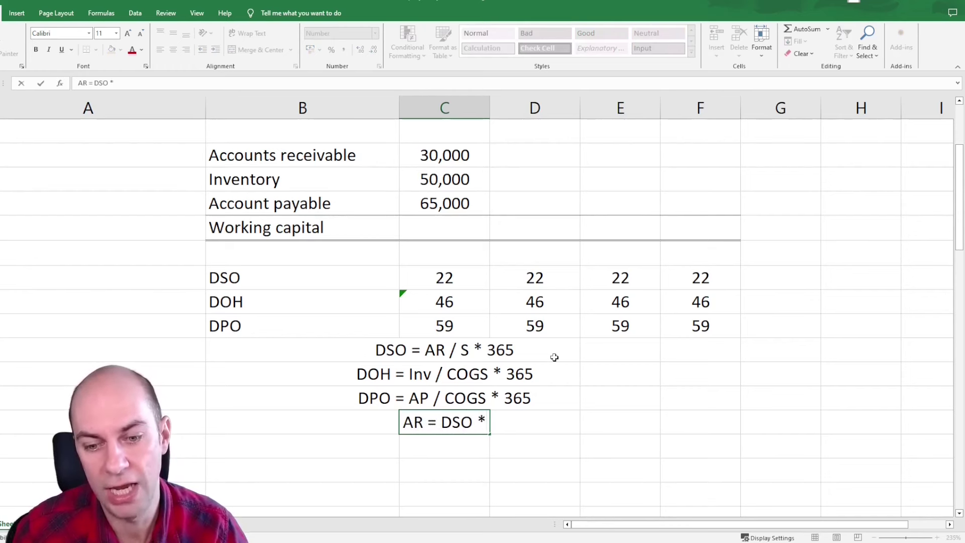
type(" S / ")
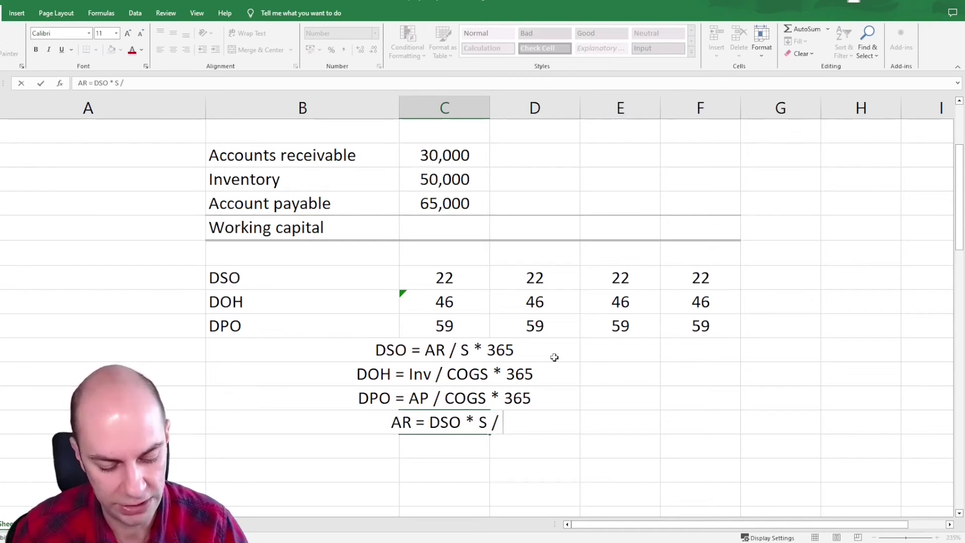
type("365")
key("ctrl+Return")
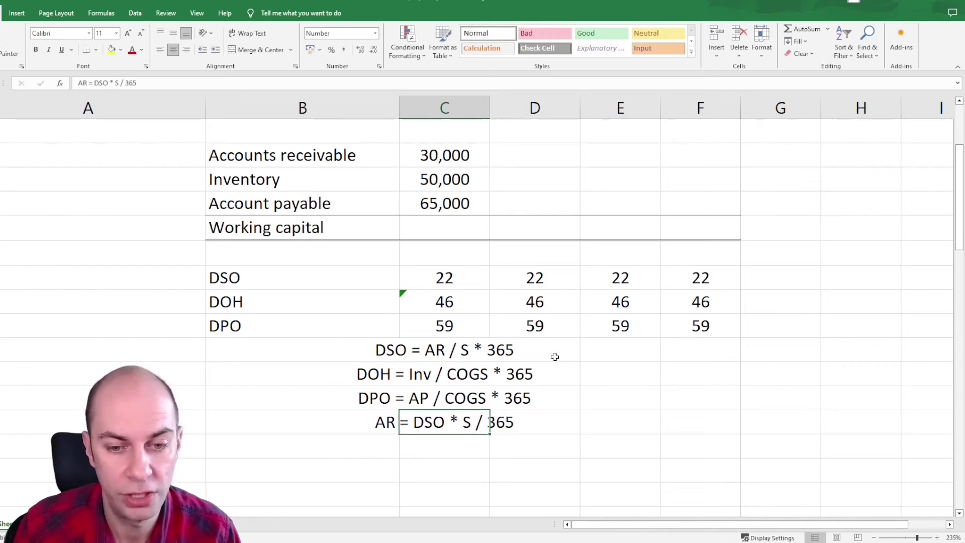
Step: Forecast year 2 accounts receivable in D8 from DSO and sales with the formula =D13/365*D3
scroll(426, 391, "up", 1)
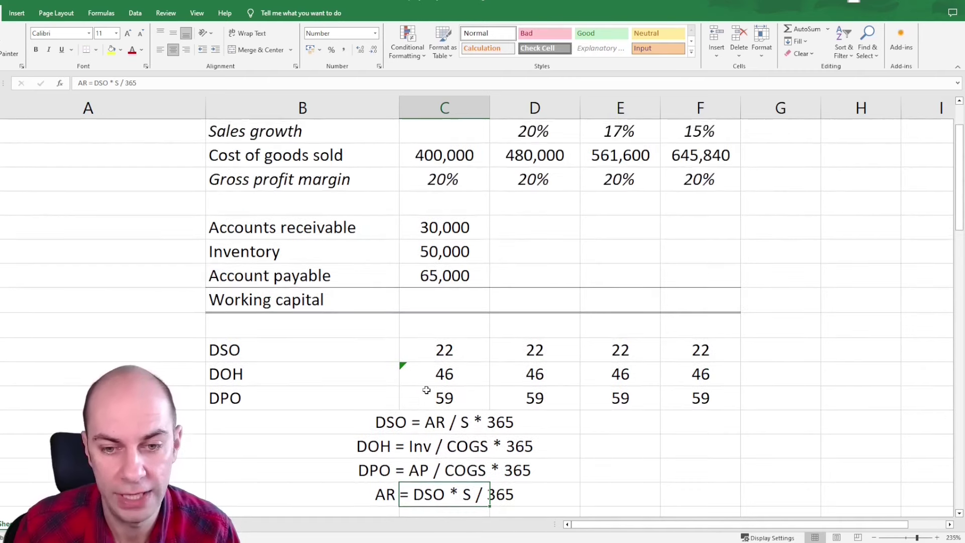
scroll(426, 390, "up", 1)
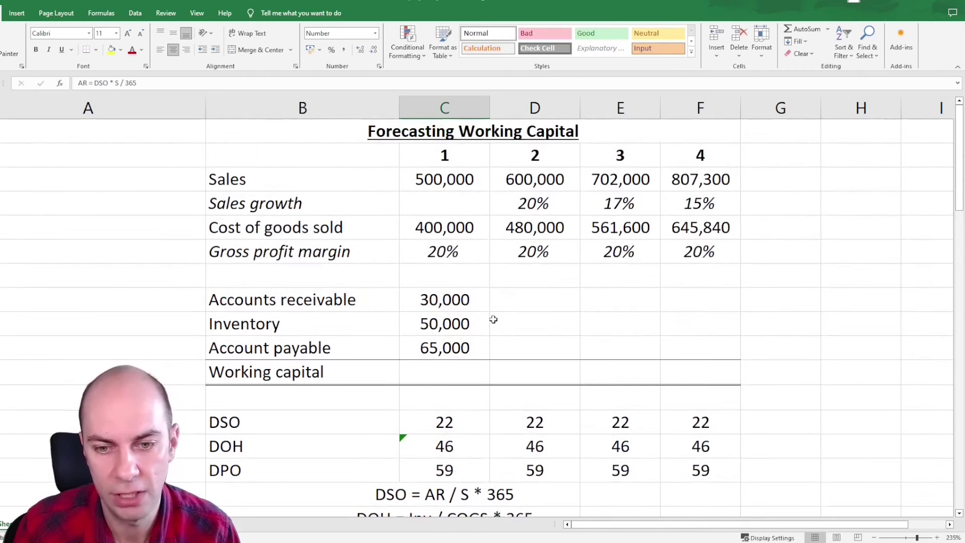
left_click(542, 299)
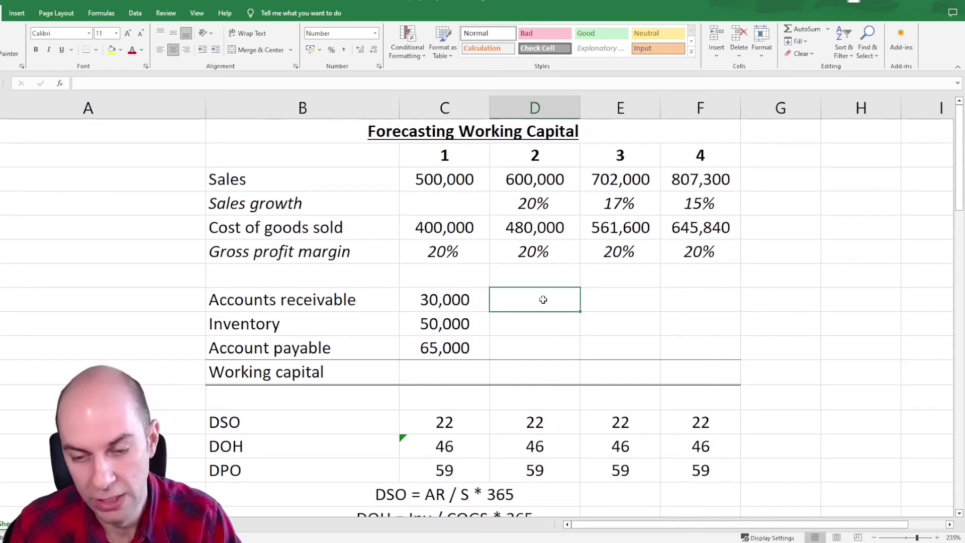
type("=")
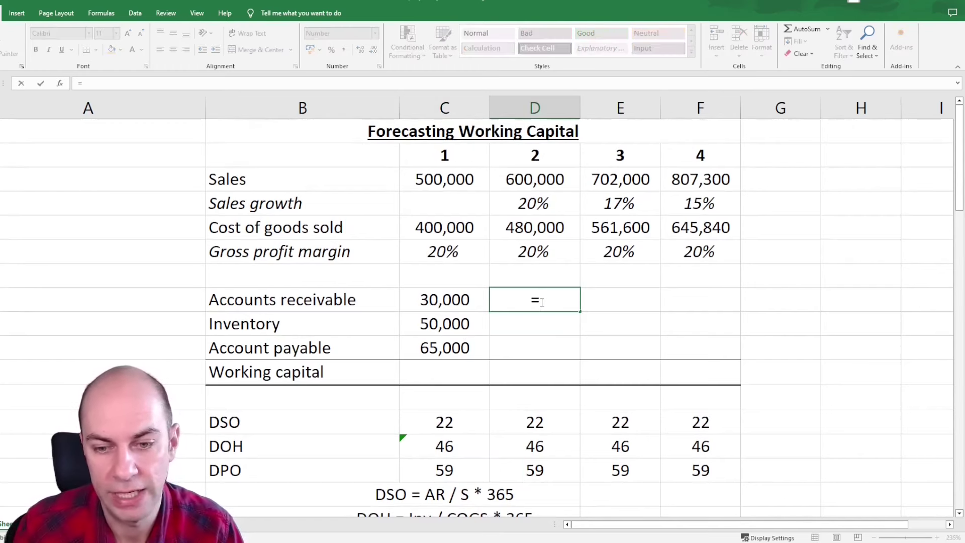
left_click(524, 421)
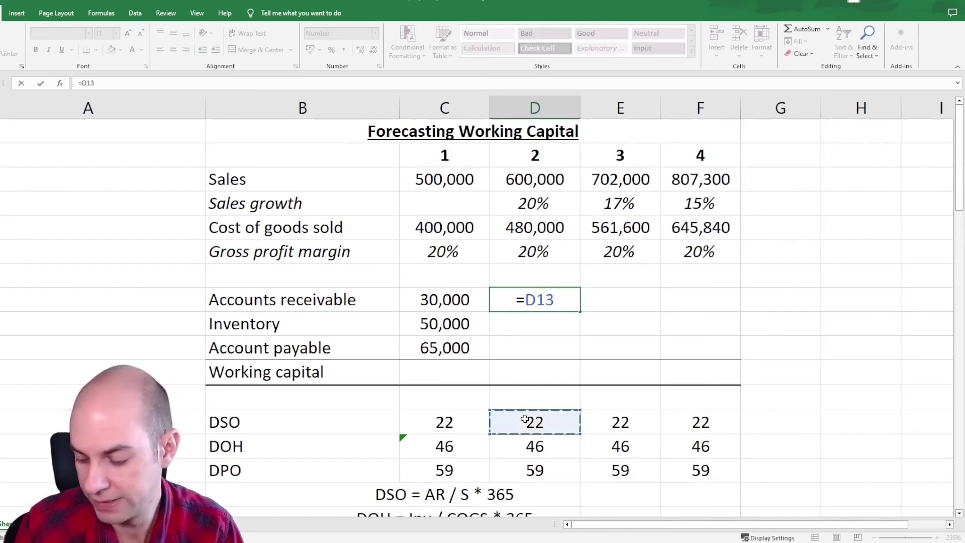
type("/365")
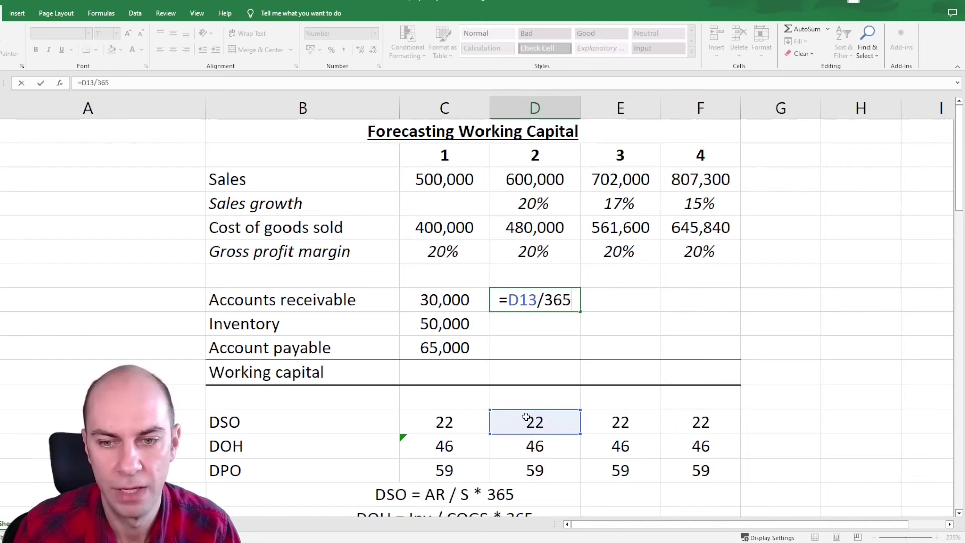
type("*")
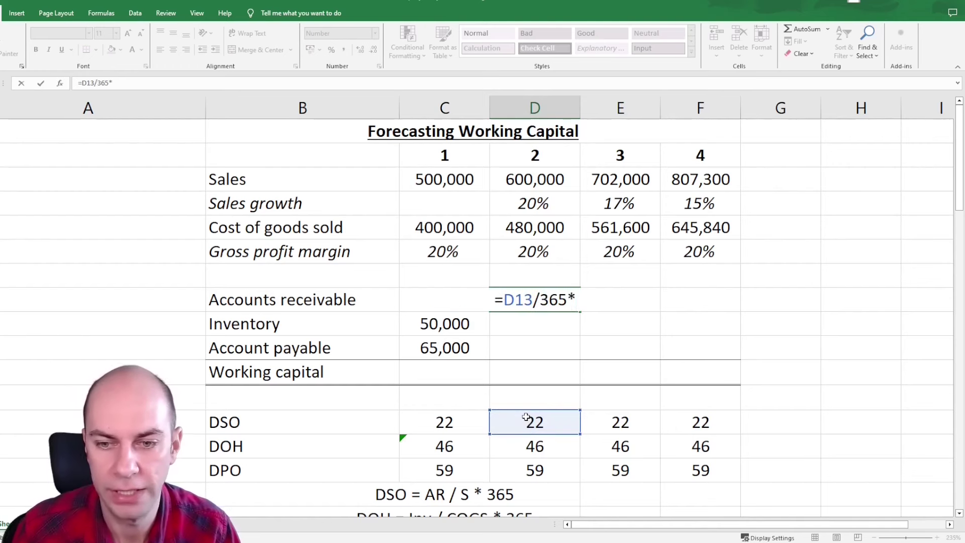
left_click(543, 183)
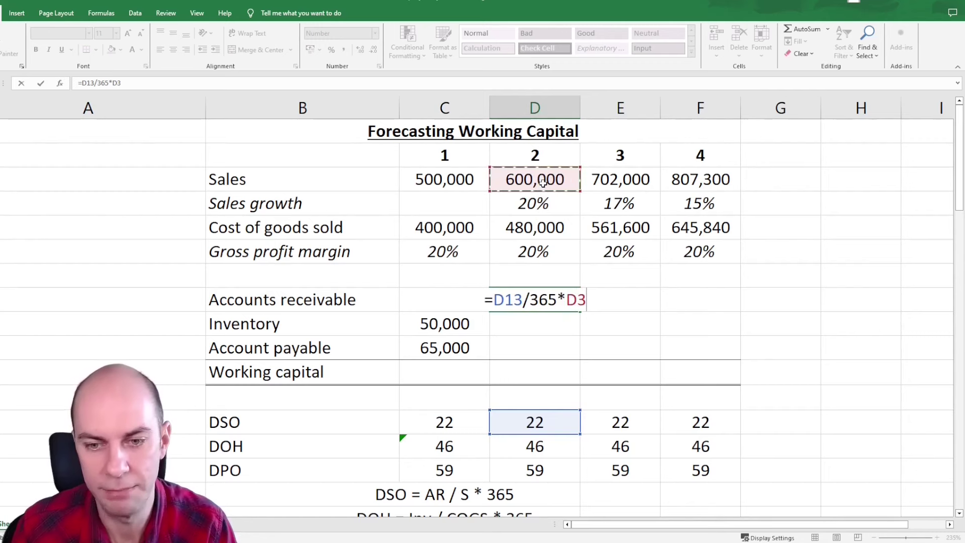
key("ctrl+Return")
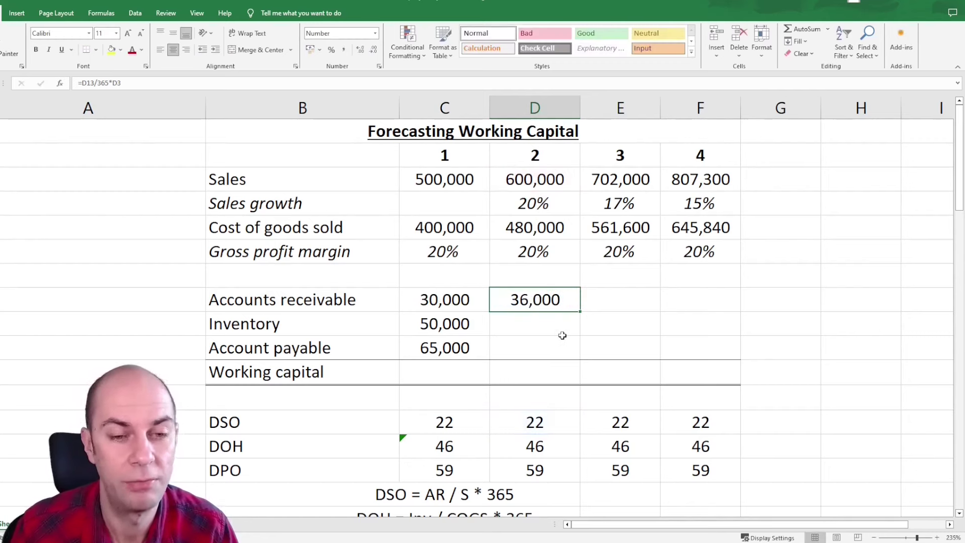
Step: Forecast year 2 inventory in D9 from DOH and cost of goods sold with the formula =D14/365*D5
left_click(530, 325)
type("=")
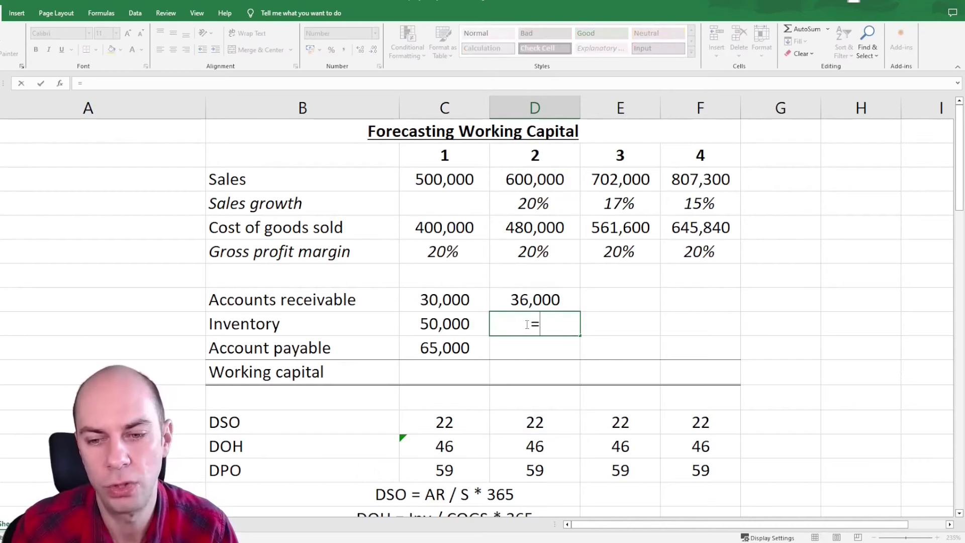
left_click(540, 445)
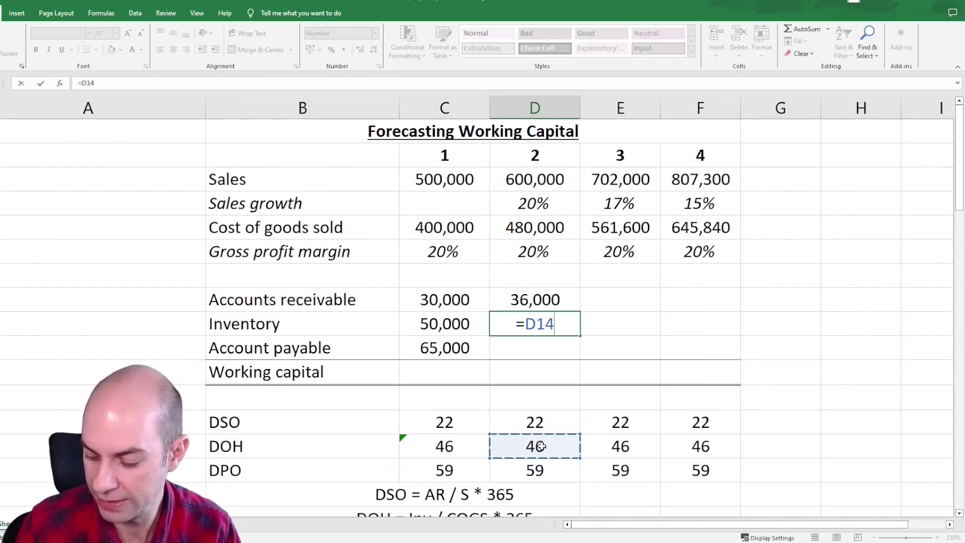
type("/365")
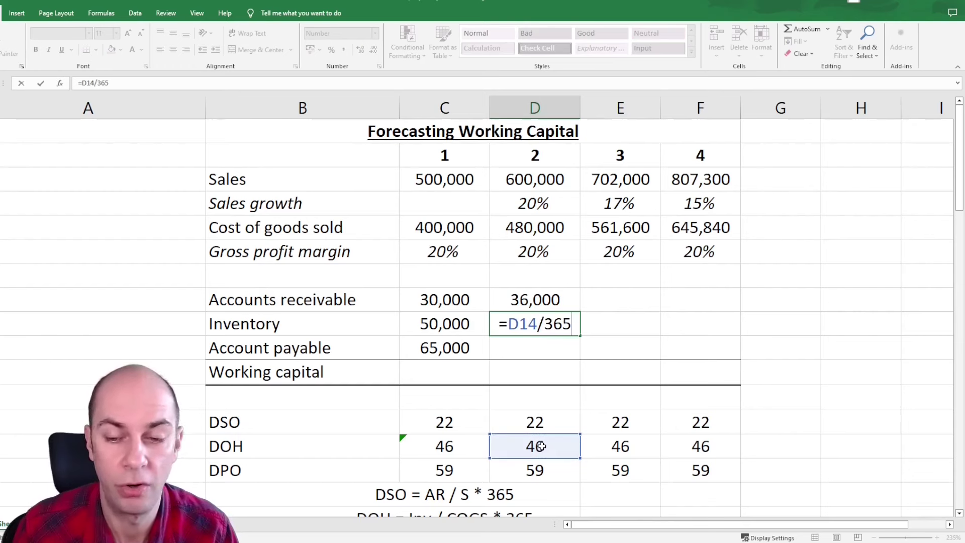
type("*")
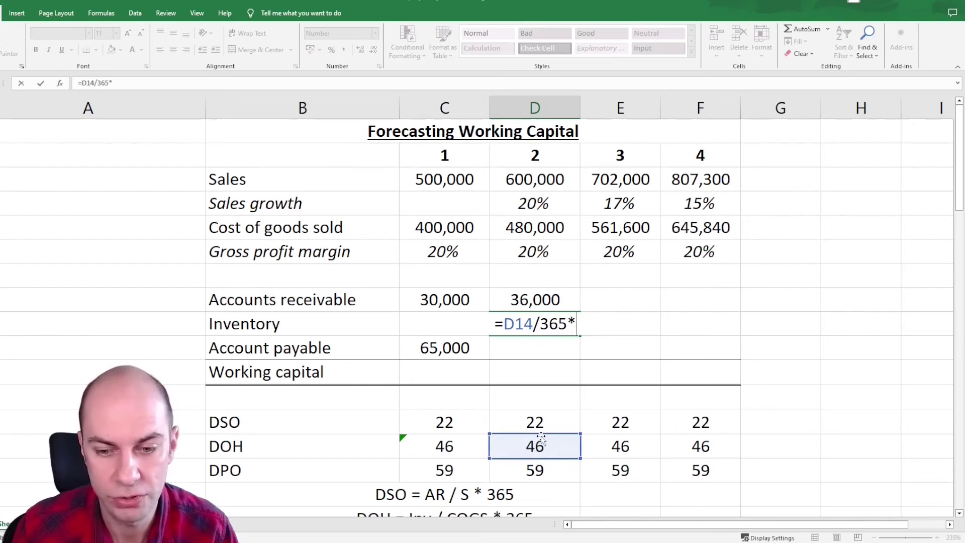
left_click(545, 225)
key("ctrl+Return")
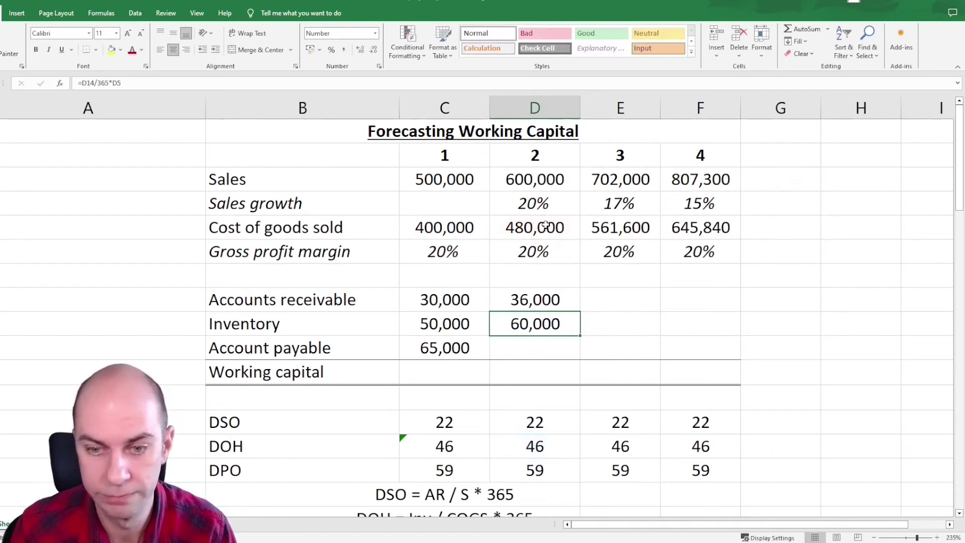
Step: Forecast year 2 accounts payable in D10 from DPO and cost of goods sold with the formula =D15/365*D5
left_click(536, 349)
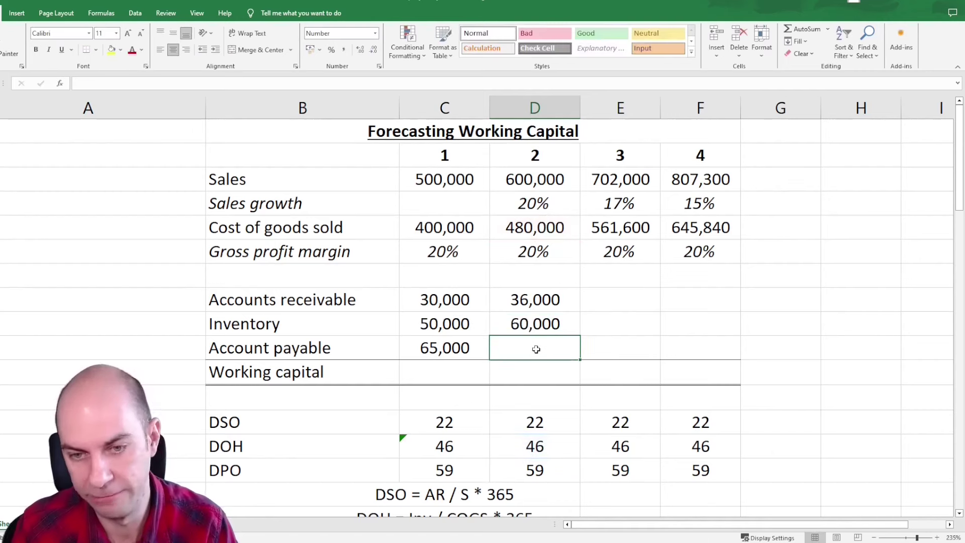
type("=")
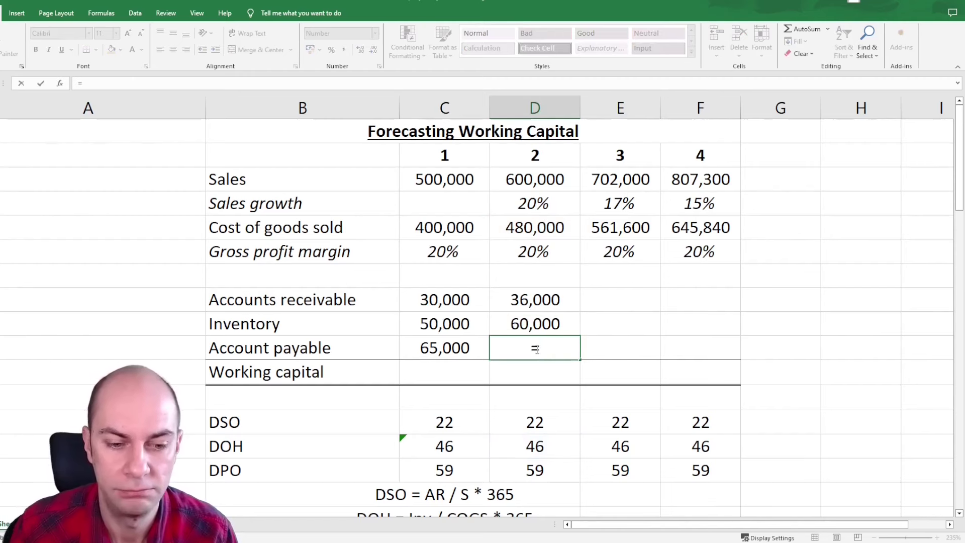
left_click(535, 468)
type("/")
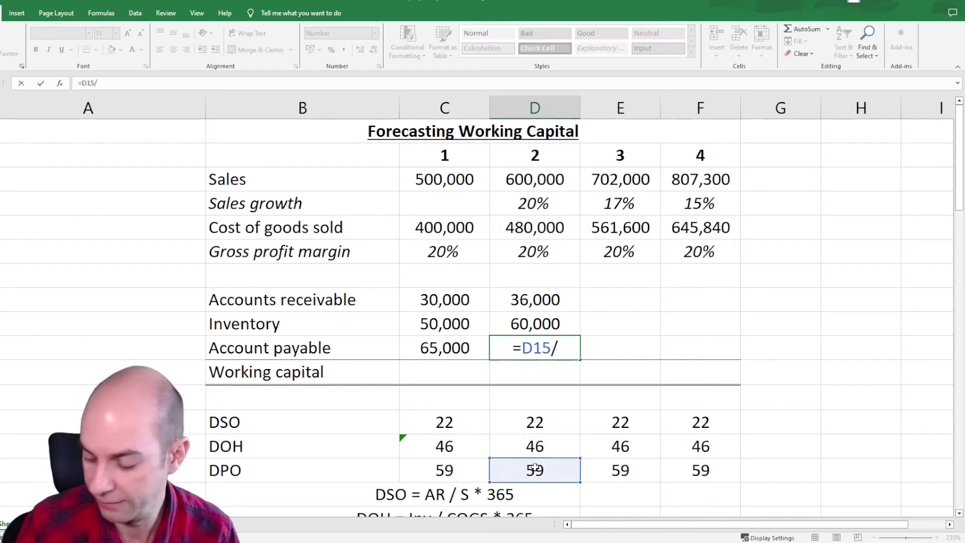
type("365*")
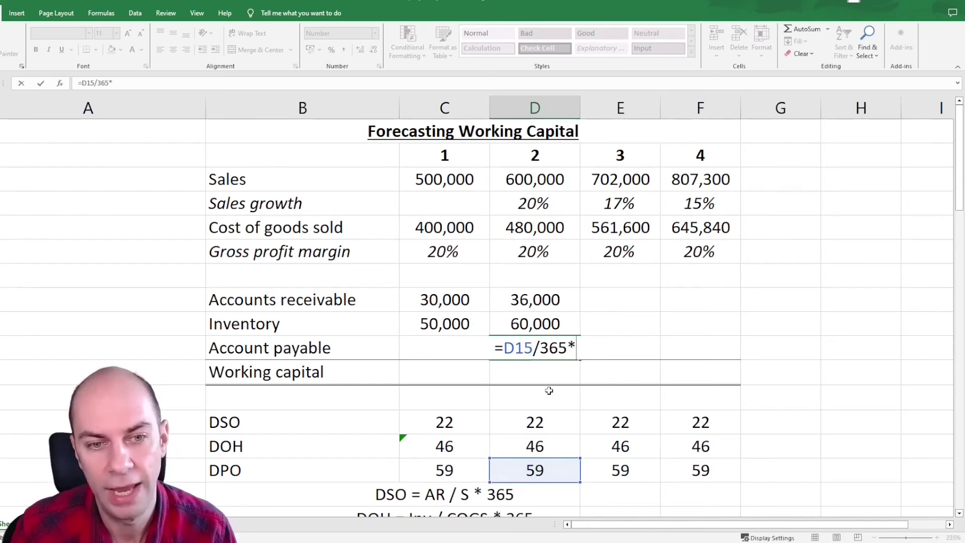
left_click(534, 227)
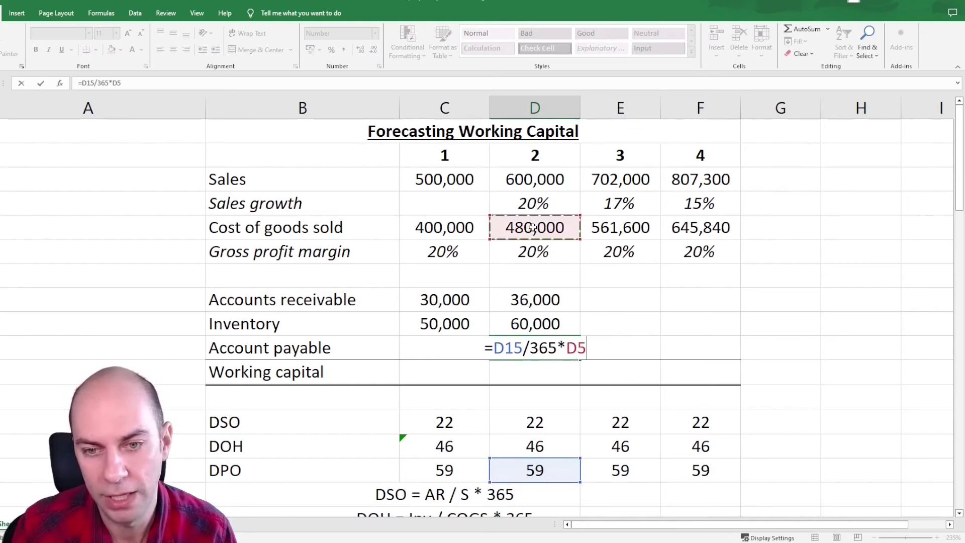
key("ctrl+Return")
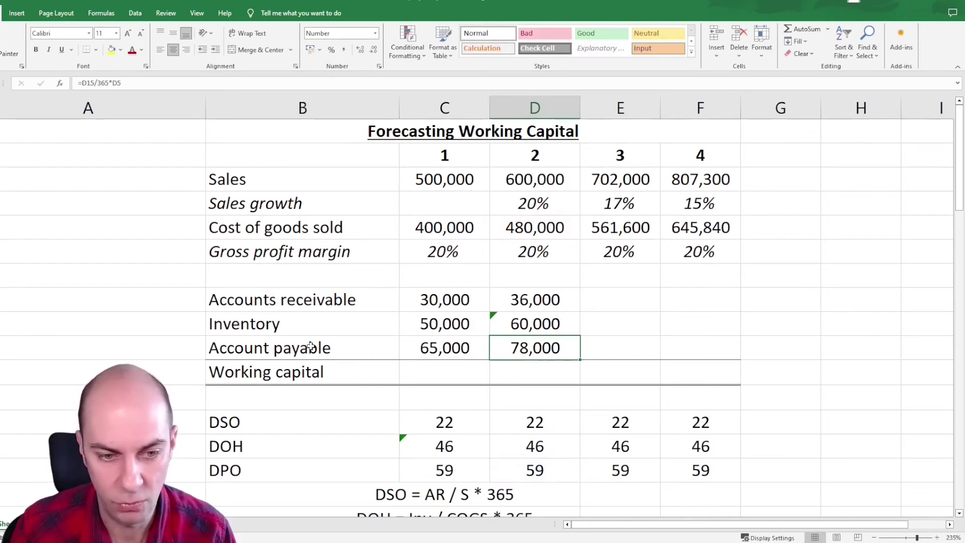
Step: Calculate year 1 working capital in C11 as receivables plus inventory minus payables with the formula =C8+C9-C10
left_click(440, 372)
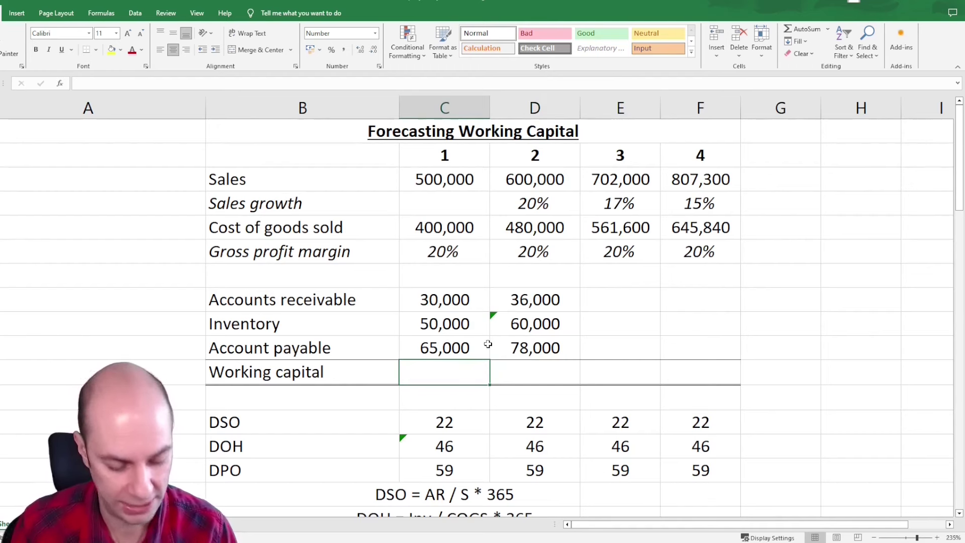
key("alt+equal")
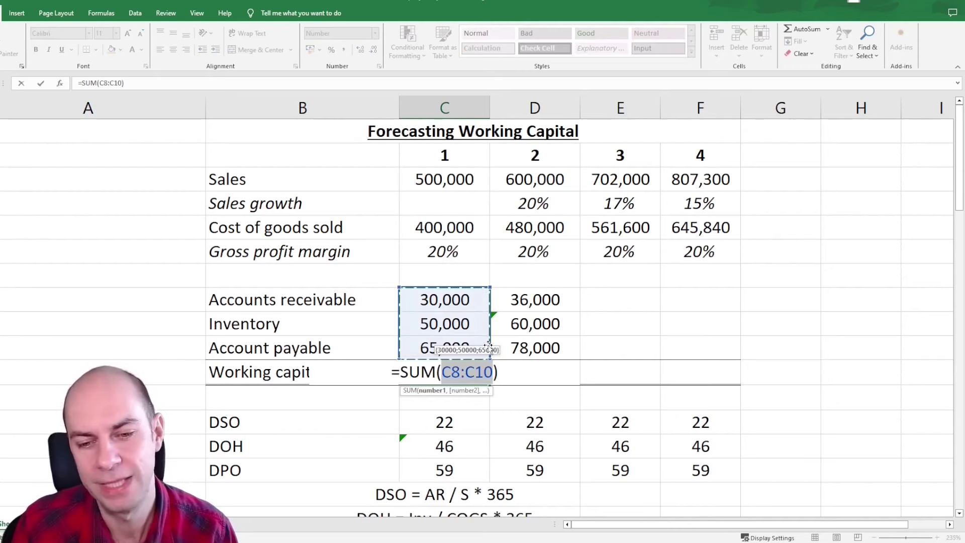
key("Escape")
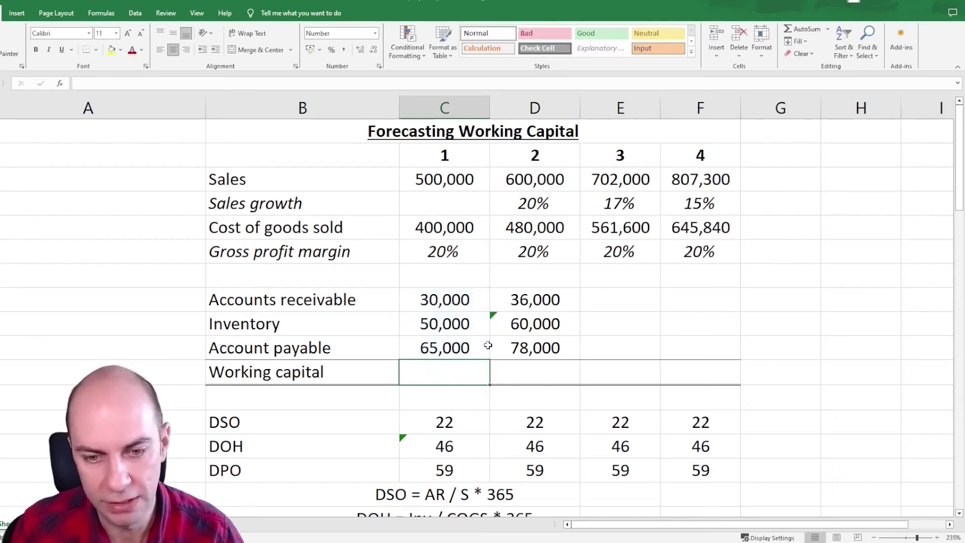
type("=")
left_click(435, 300)
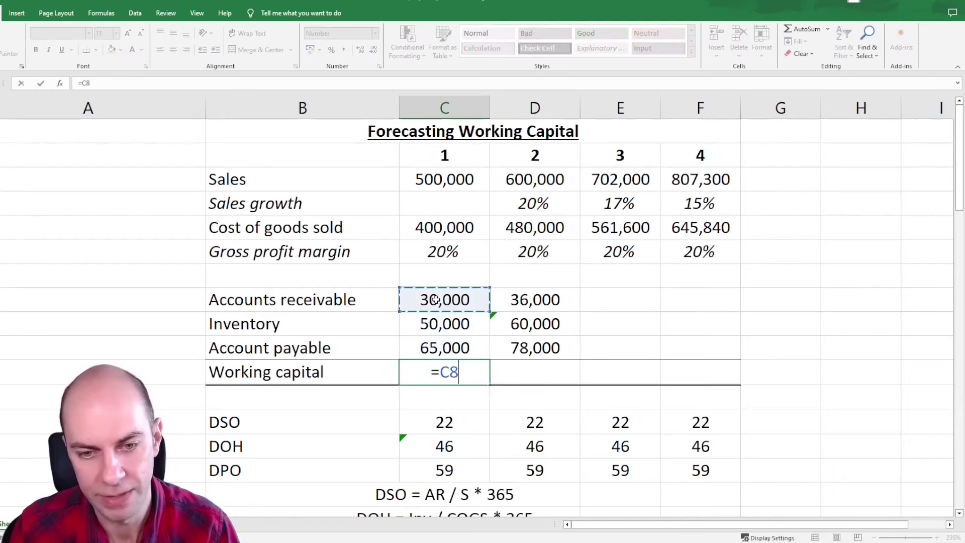
type("+")
left_click(433, 324)
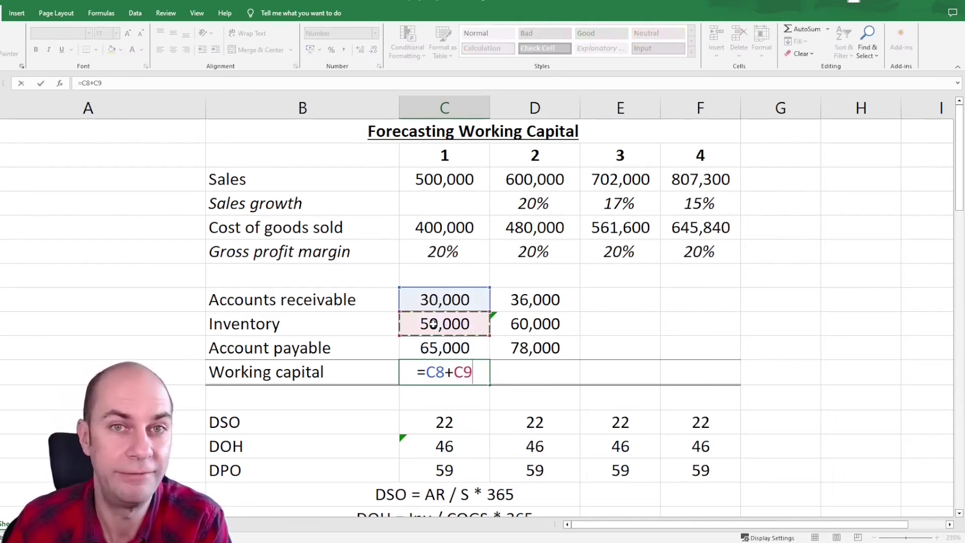
type("-")
left_click(436, 347)
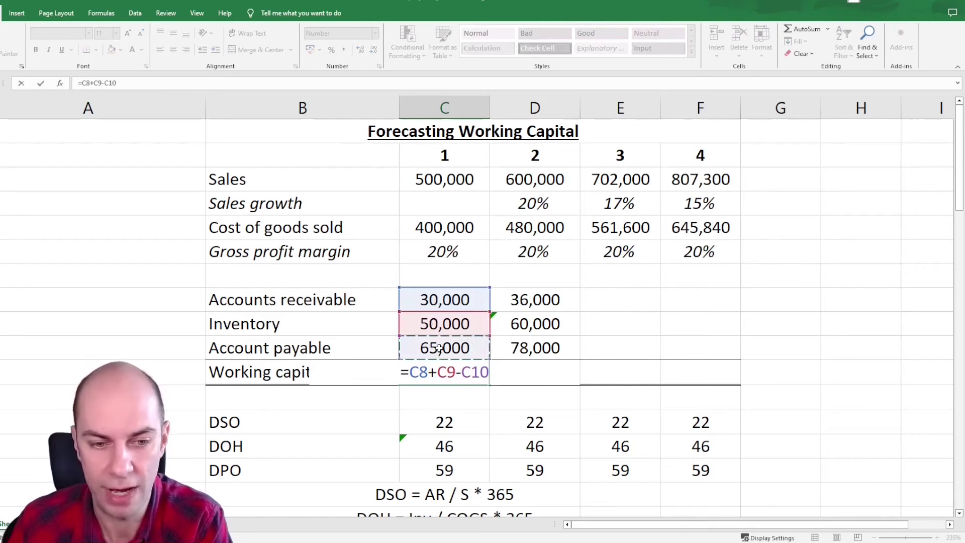
key("Return")
Step: Copy the working capital formula from C11 to year 2 and fill the D8:D11 formulas across years 3 and 4
left_click(451, 372)
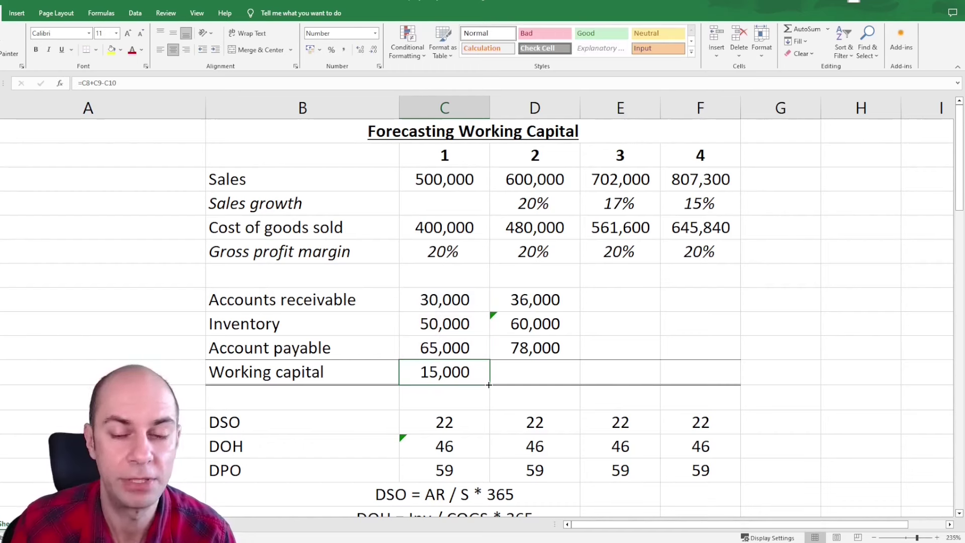
left_click_drag(489, 385, 538, 385)
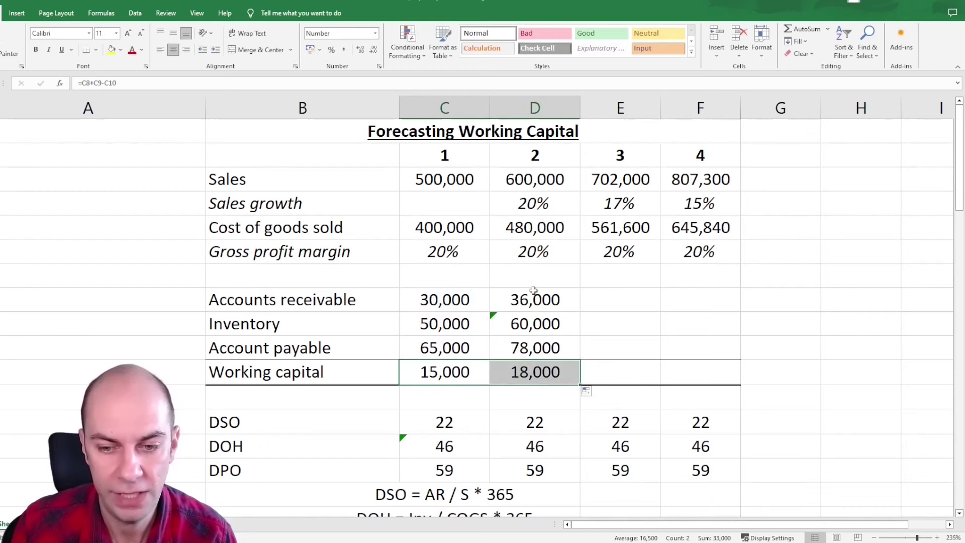
left_click_drag(535, 301, 742, 387)
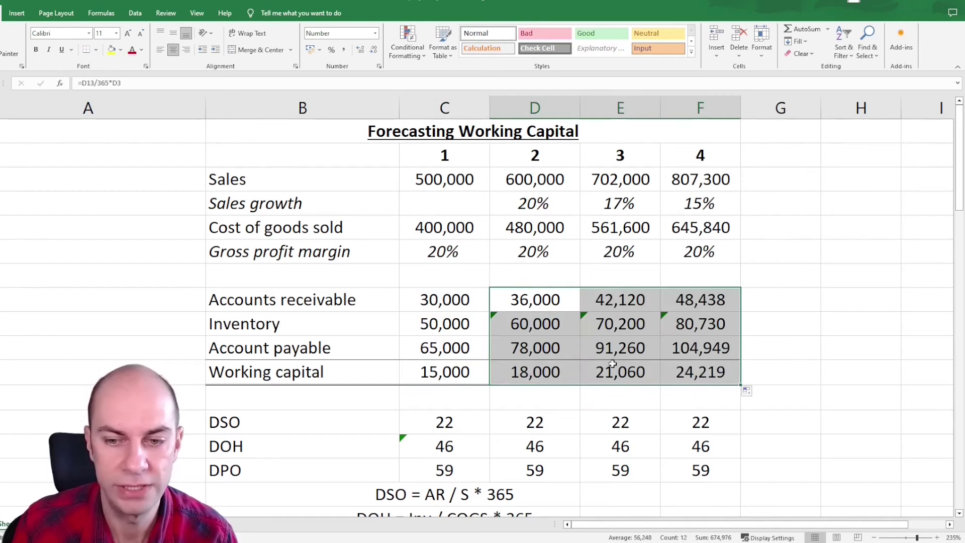
left_click(589, 391)
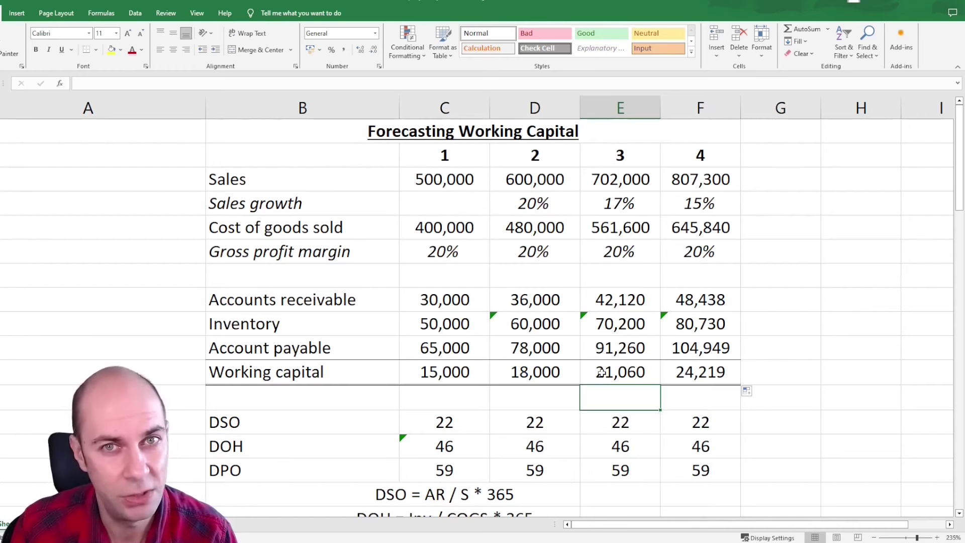
left_click(452, 371)
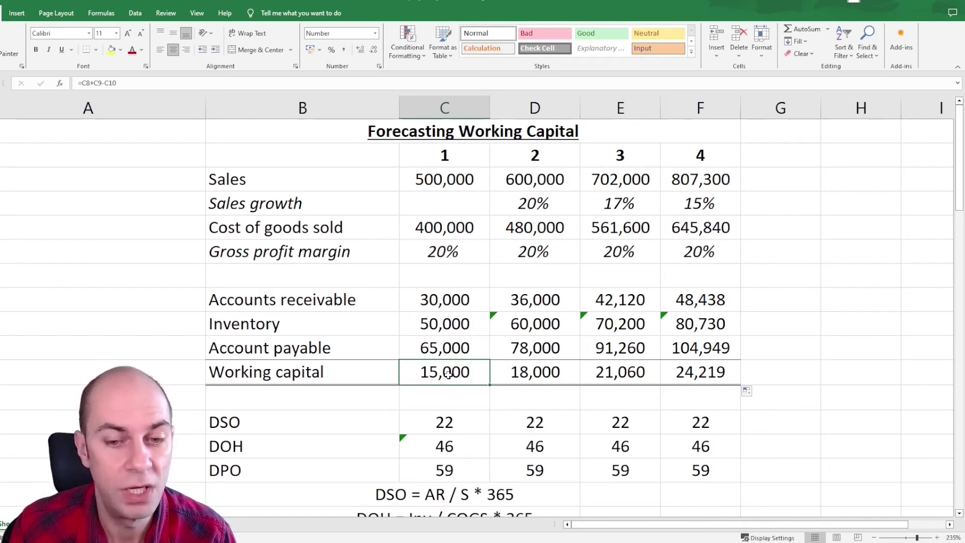